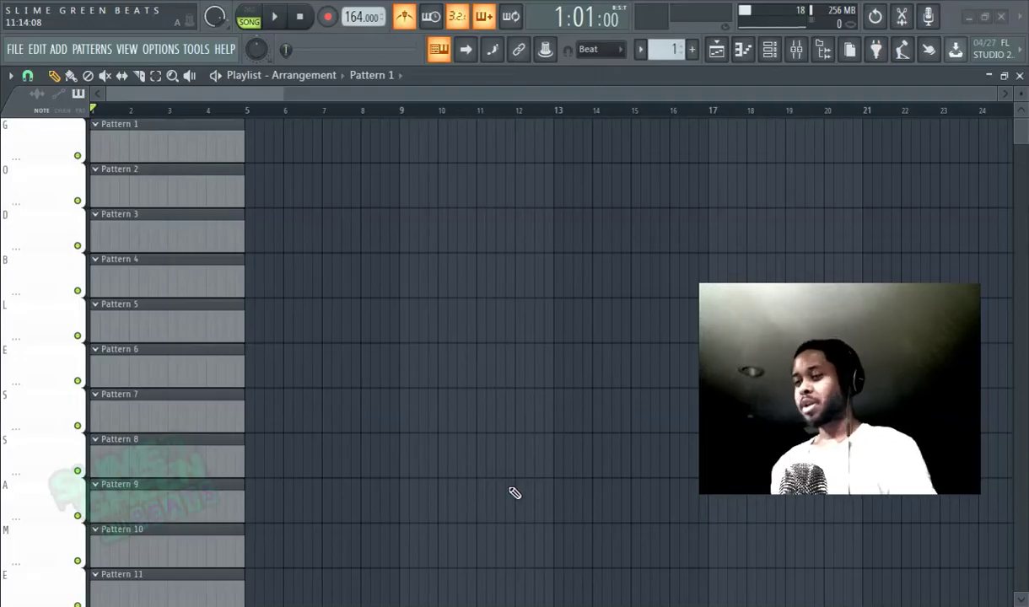
Step: Show the file browser and collapse its folder tree to the top-level folders
click(822, 49)
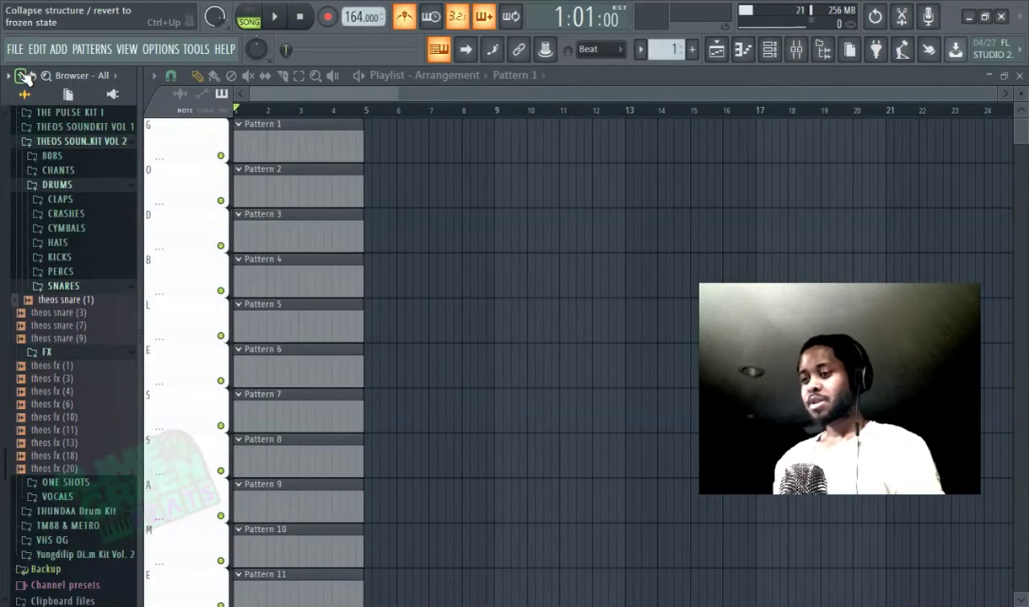
click(21, 75)
click(823, 49)
click(822, 49)
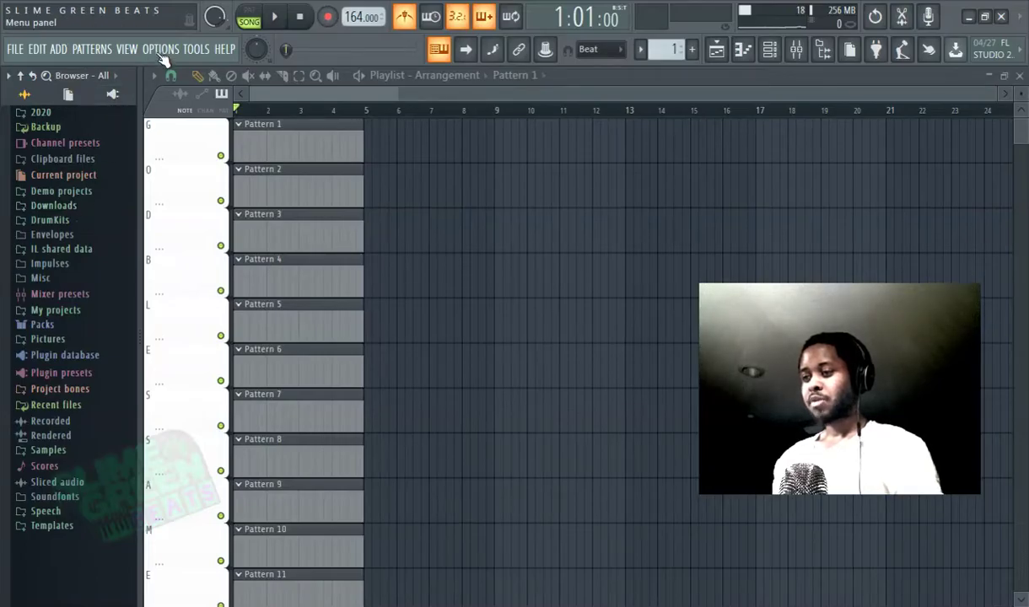
Step: Open the file settings and view the folder picker for an empty browser extra search folder slot, leaving it without adding a folder
click(161, 50)
click(184, 132)
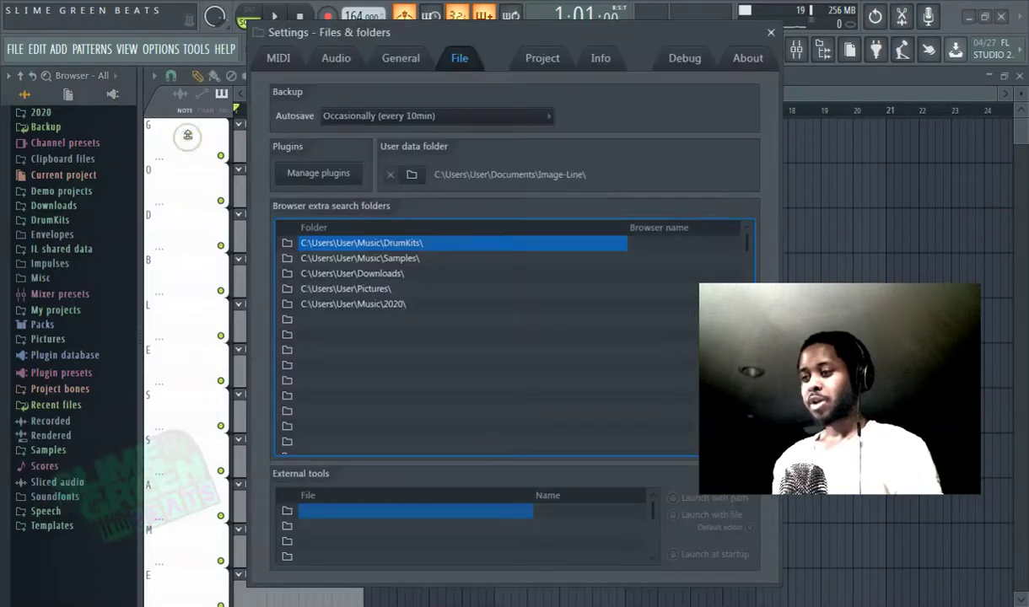
click(297, 321)
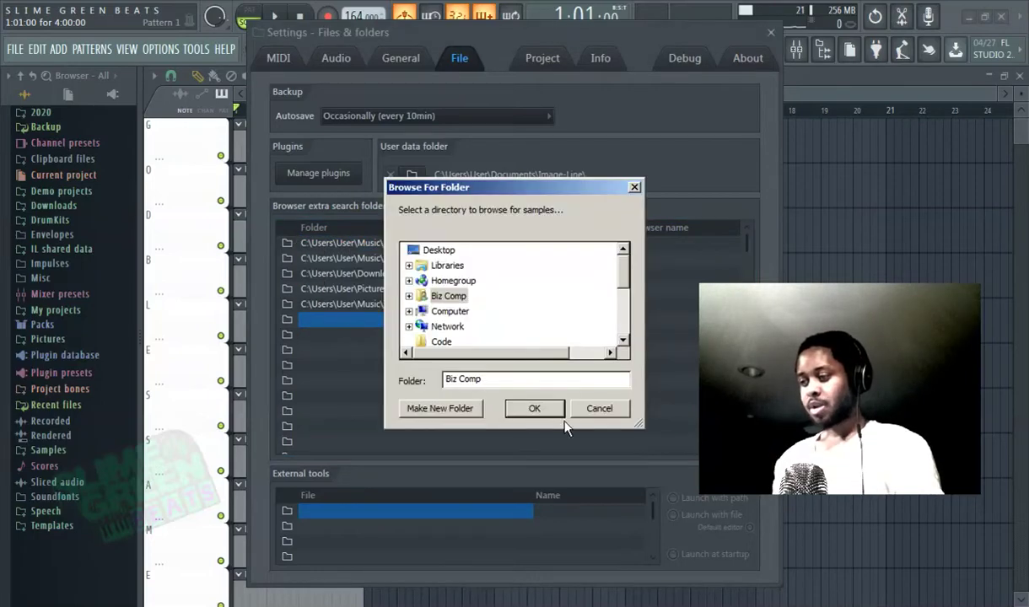
click(599, 410)
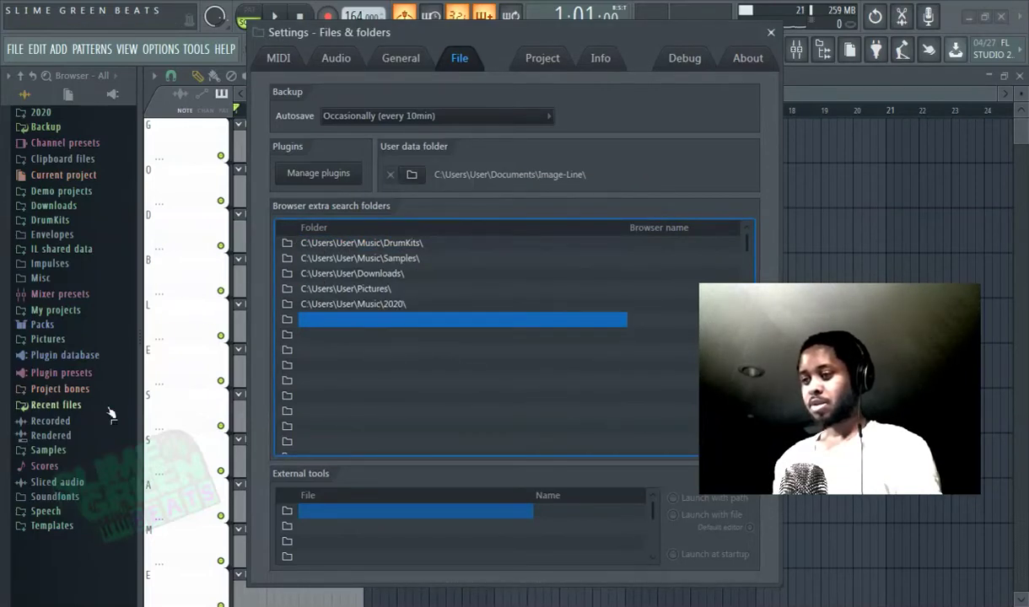
click(770, 33)
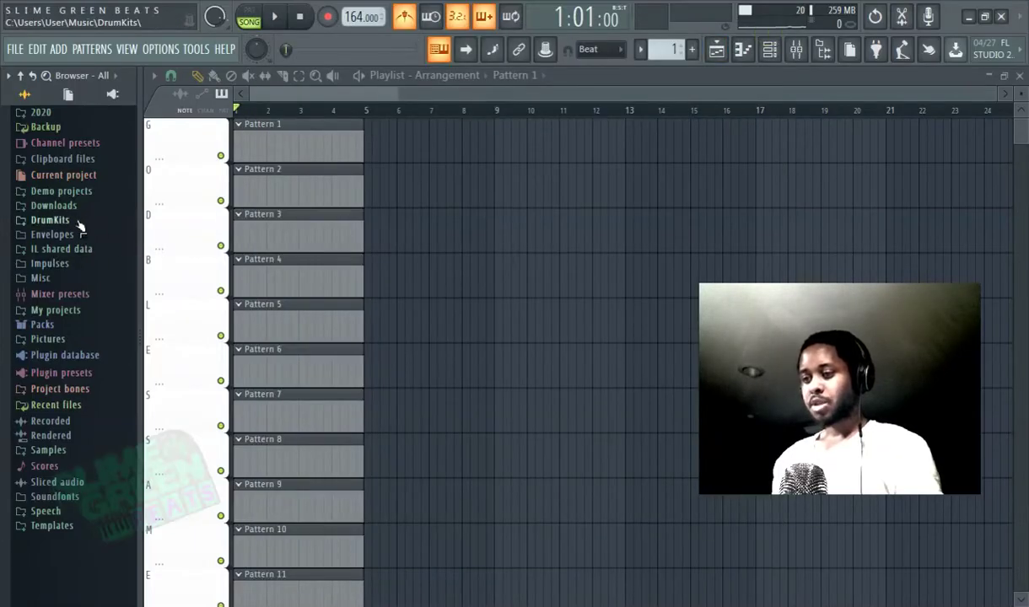
Step: Expand the Packs folder in the browser and look through its Instruments and Loops subfolders
click(78, 326)
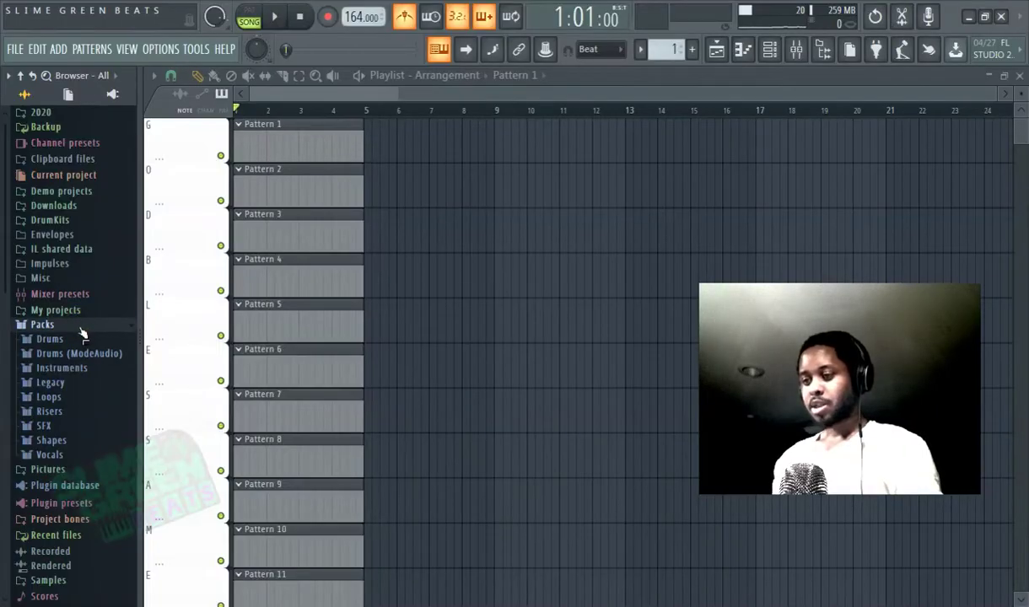
scroll(82, 332, down, 2)
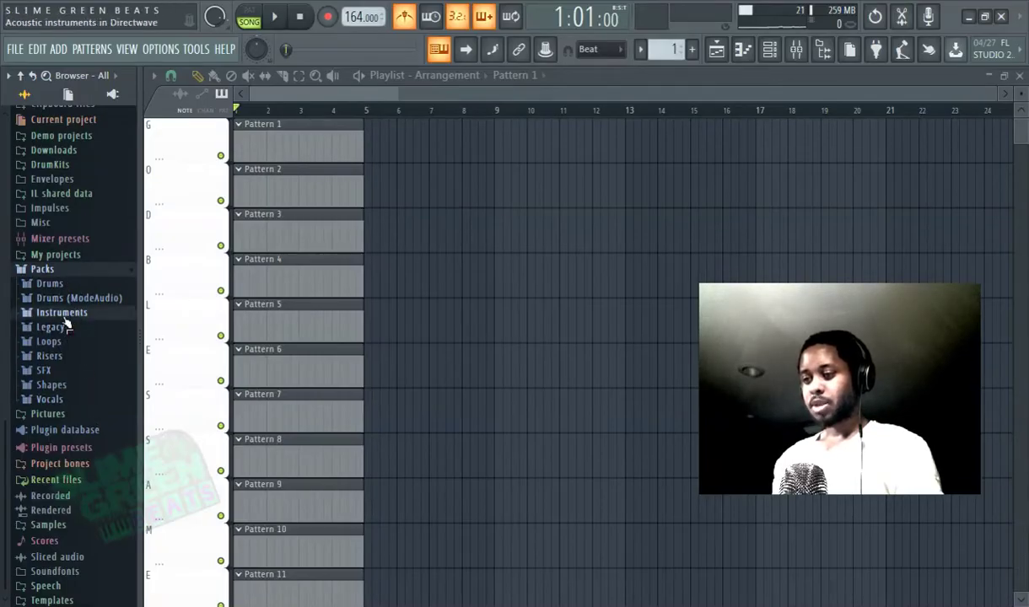
click(65, 317)
click(69, 344)
click(69, 345)
click(65, 314)
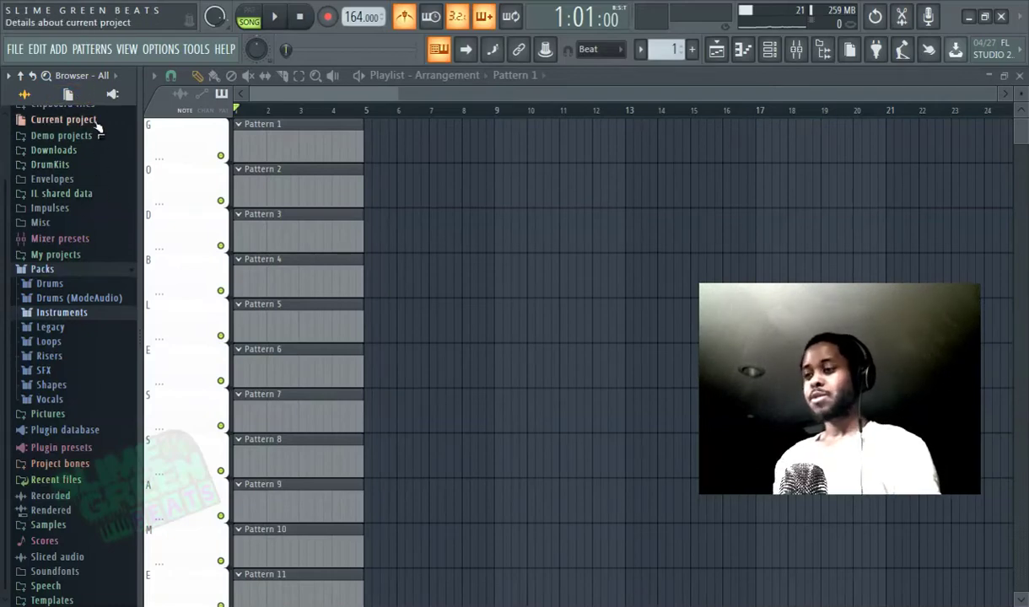
Step: Add a Sytrus synth channel to the project and move its plugin window higher over the playlist
click(59, 49)
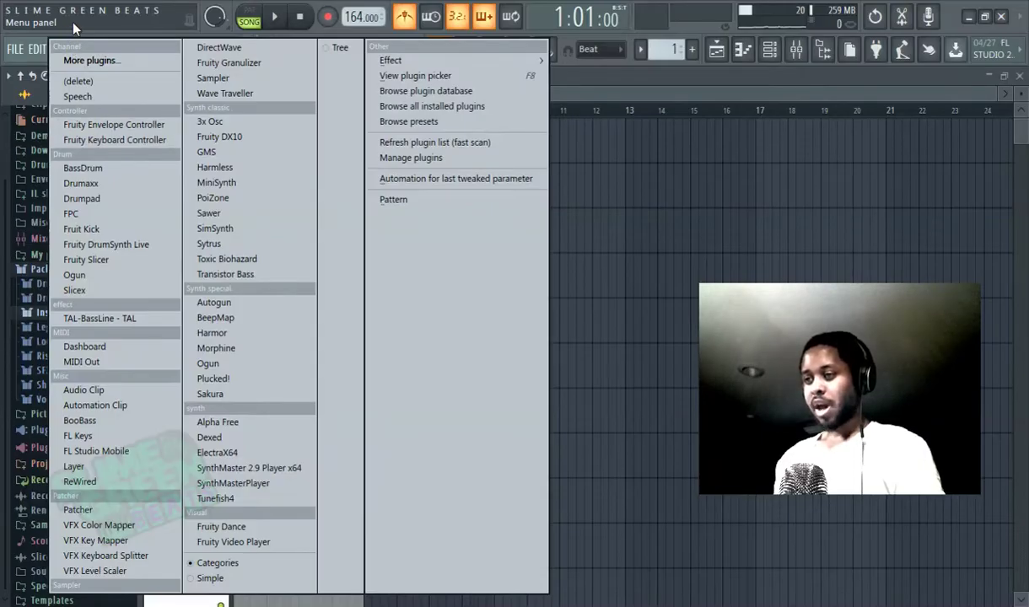
click(102, 50)
click(67, 52)
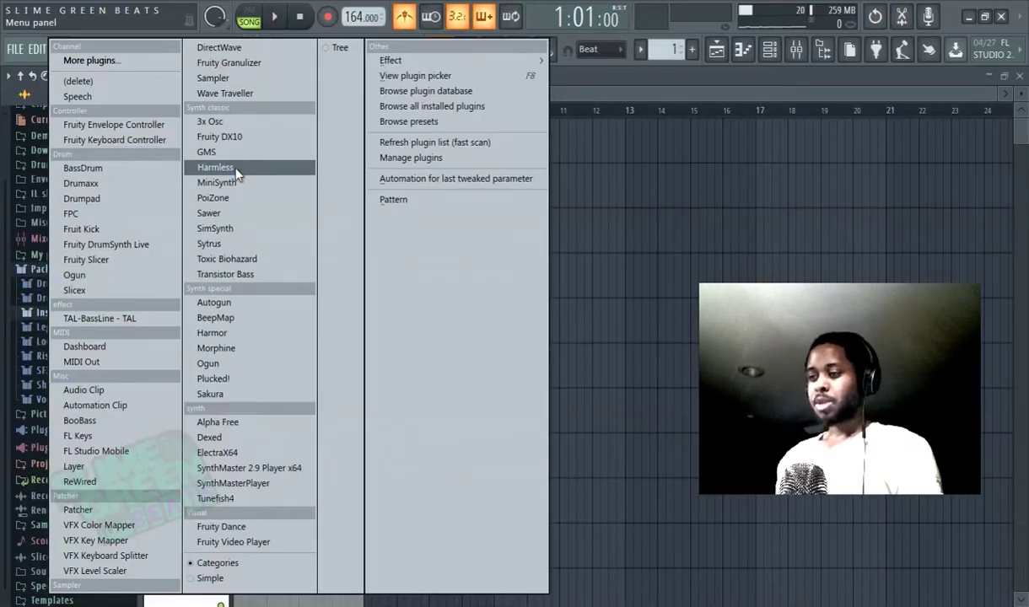
click(236, 245)
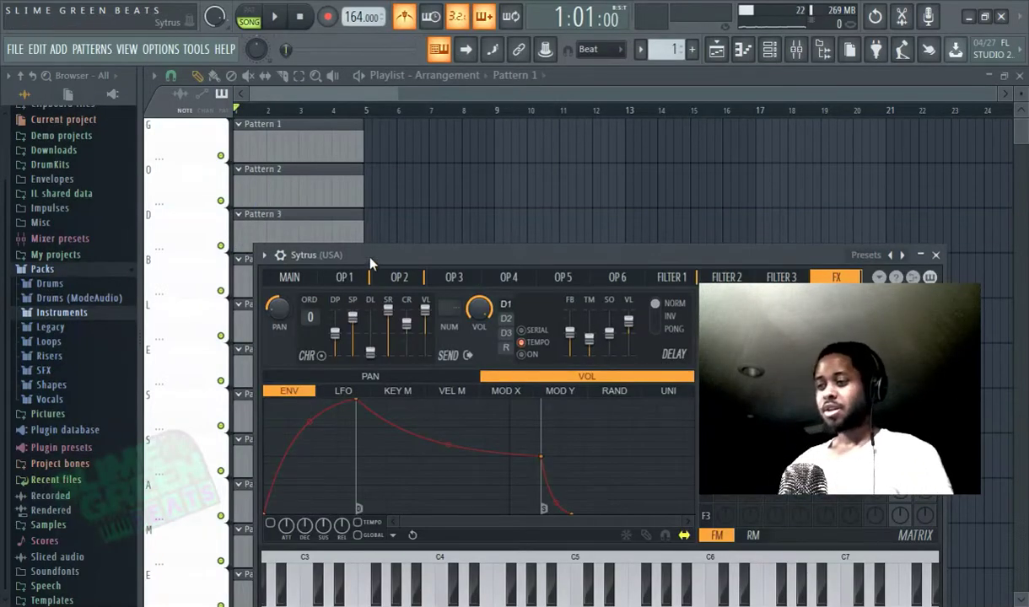
drag(369, 263, 361, 139)
Step: Load the Soft E Piano preset from the X Nucleon Keyboard category into Sytrus
click(253, 133)
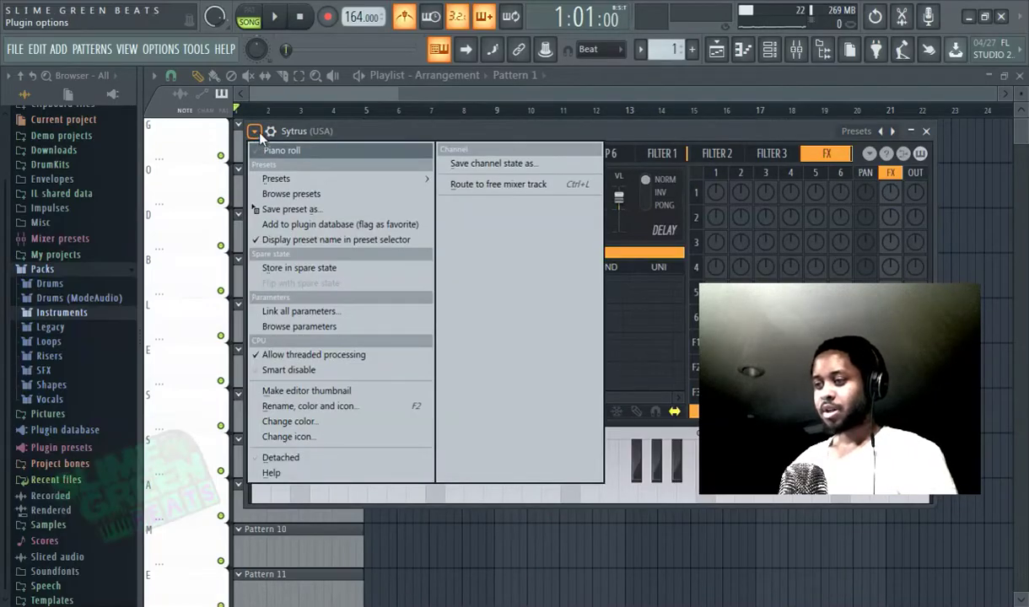
click(393, 135)
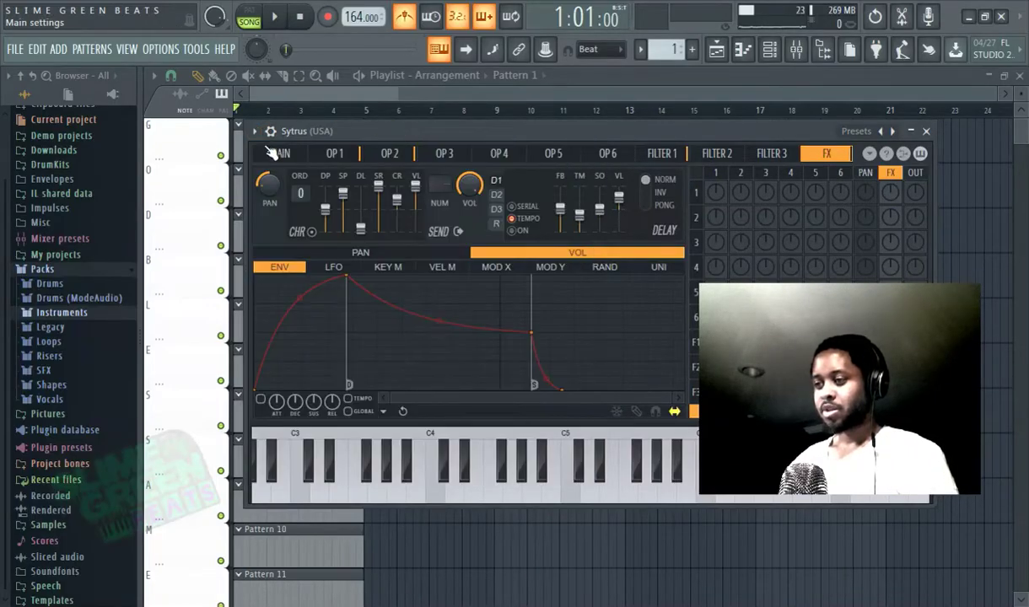
click(255, 132)
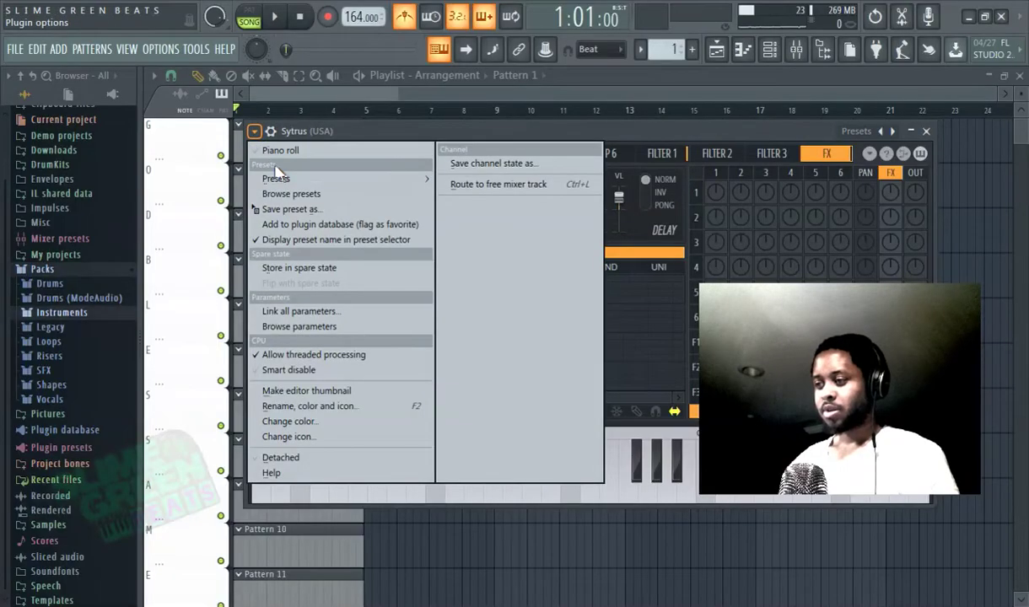
mouse_move(340, 170)
scroll(481, 243, down, 5)
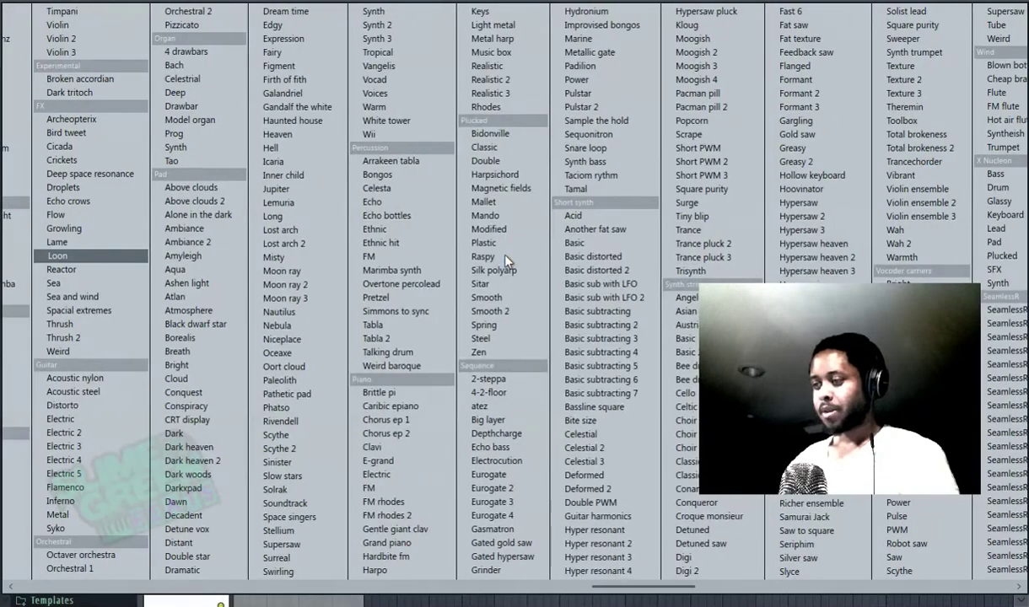
scroll(295, 261, up, 5)
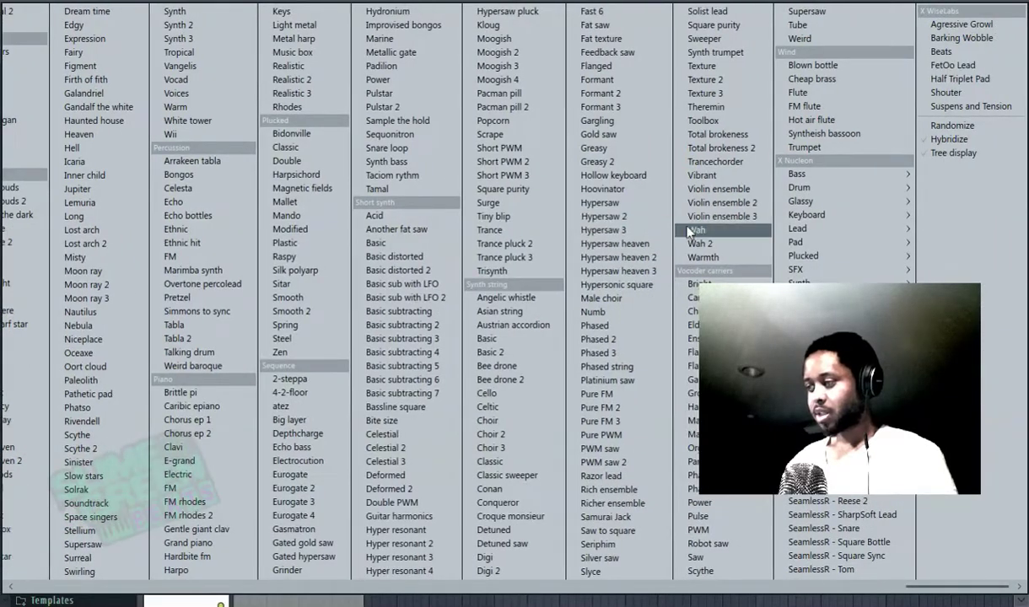
mouse_move(784, 234)
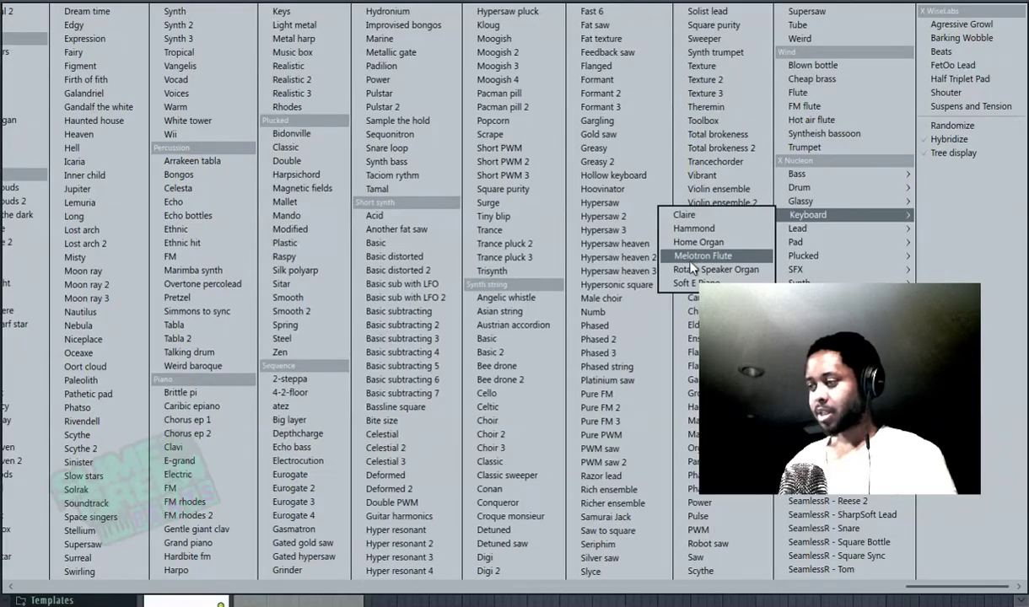
click(690, 285)
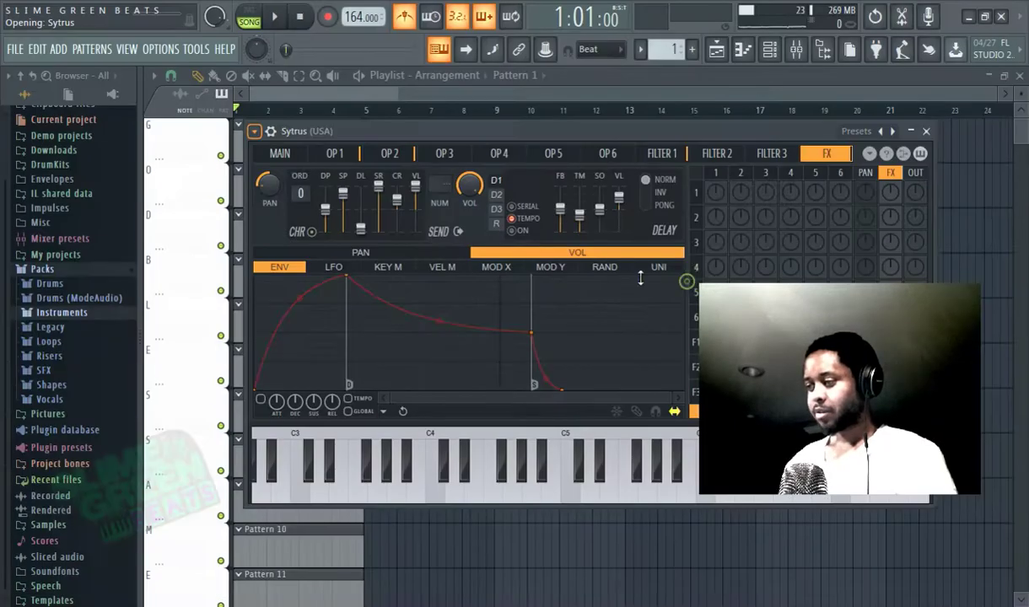
Step: Return to the playlist and record a Soft E Piano chord part into Pattern 1 at 164 BPM
click(285, 105)
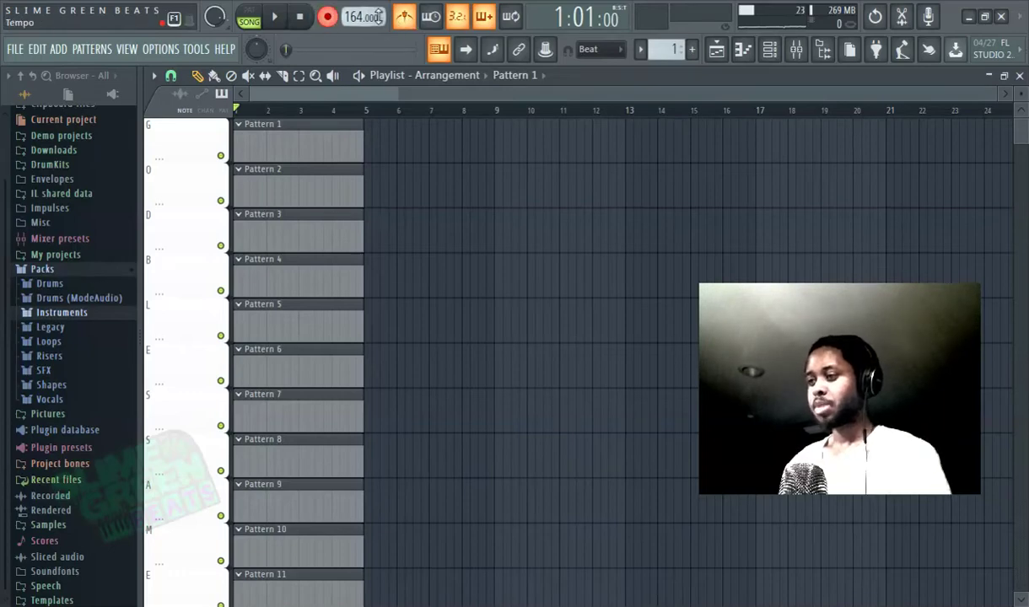
click(275, 20)
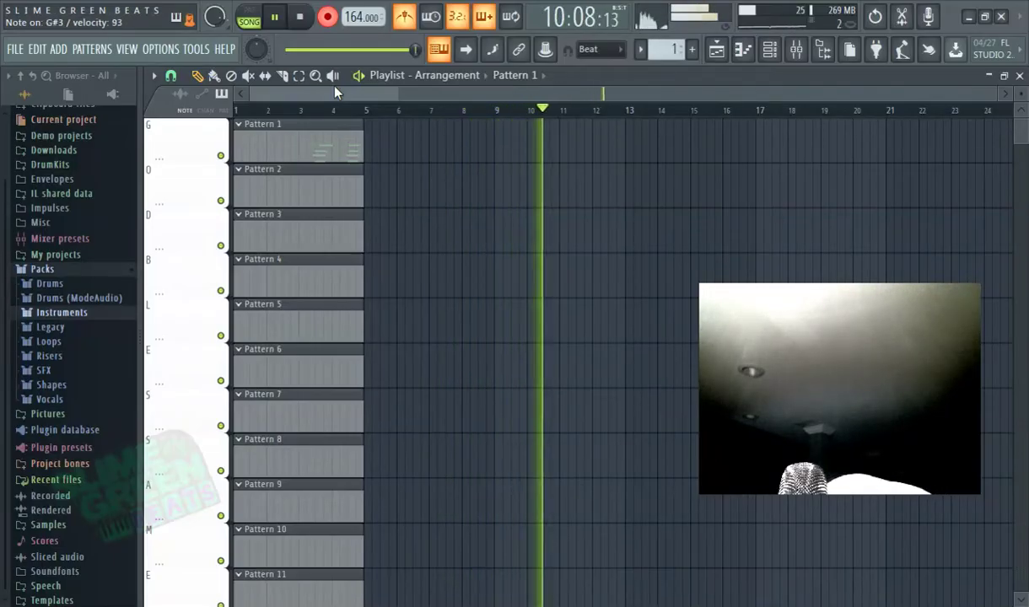
click(352, 49)
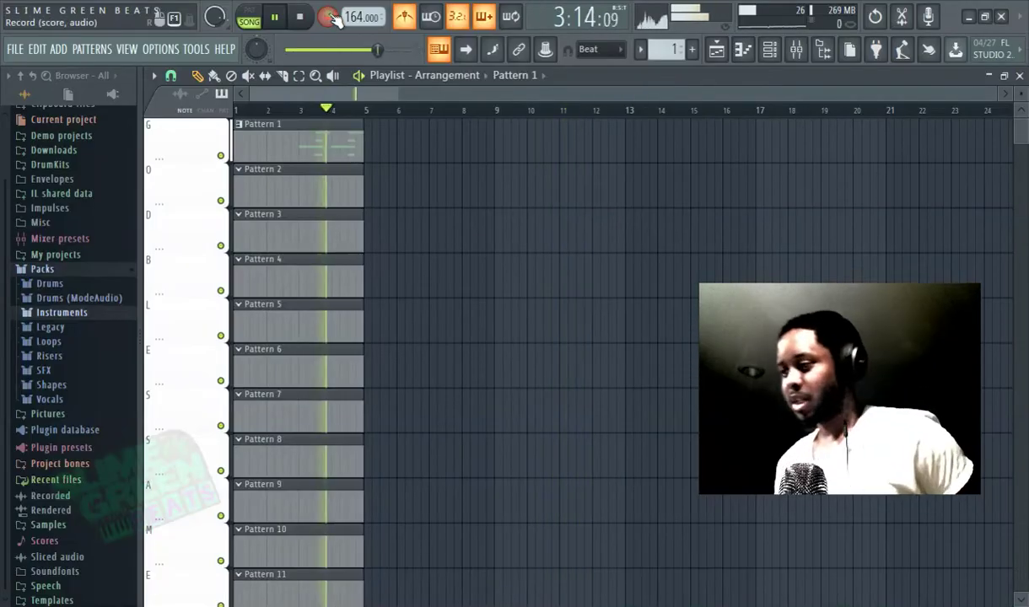
Step: Trim the empty start off the recorded Pattern 1 clip, place it at bar 1 and make it eight bars long
drag(356, 130, 543, 135)
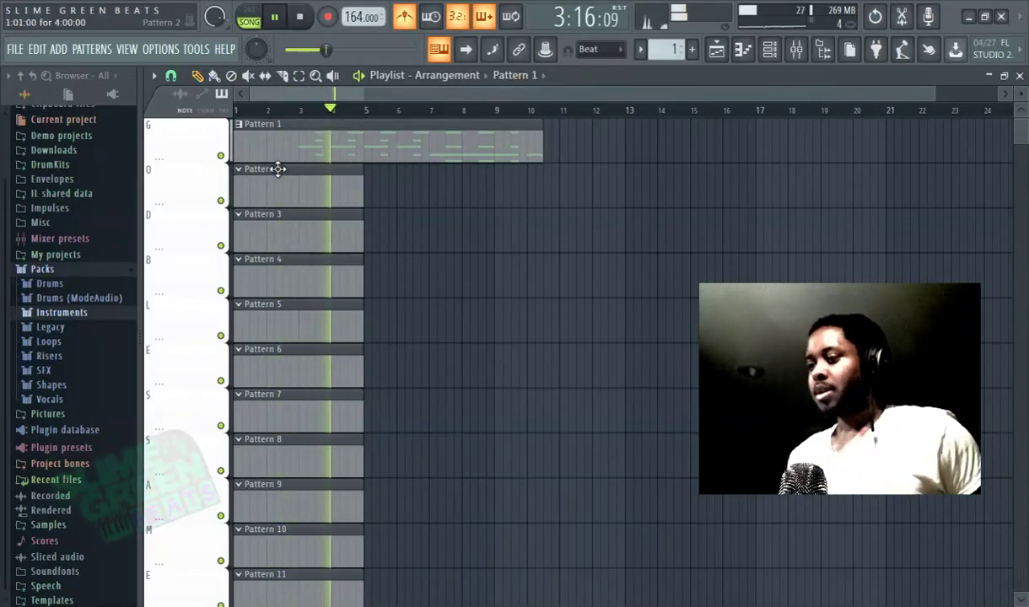
drag(235, 151, 300, 148)
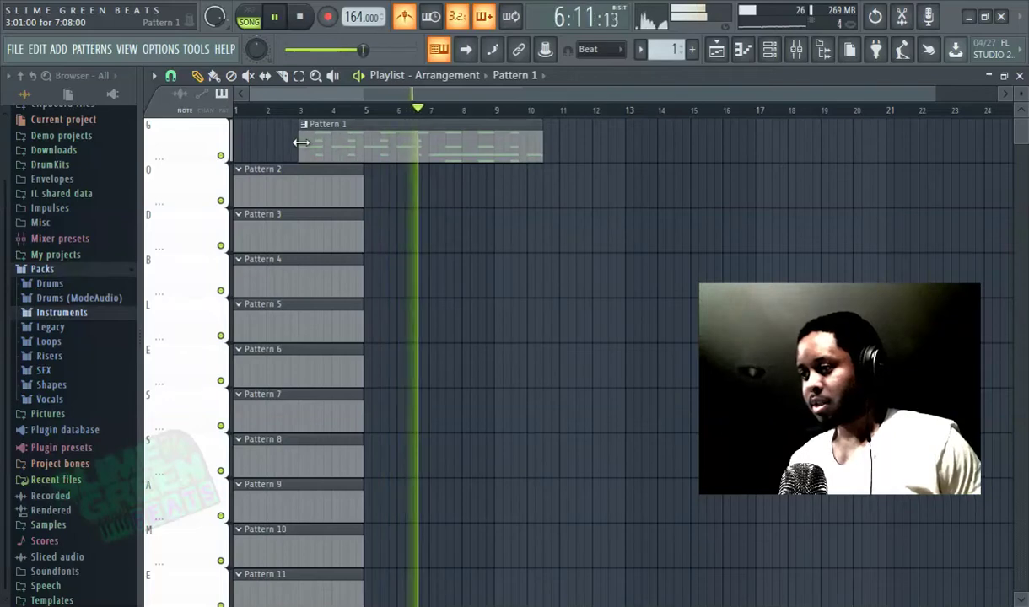
drag(295, 143, 211, 138)
drag(476, 127, 492, 128)
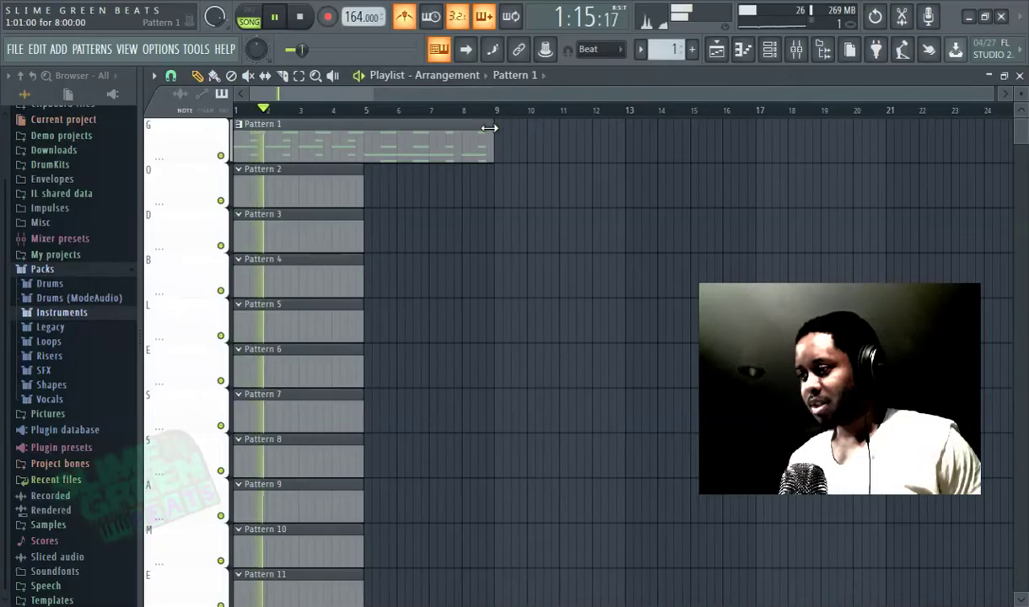
Step: Turn off the metronome and expand the Vintage drum samples under Packs, Legacy, Drums in the browser
click(405, 17)
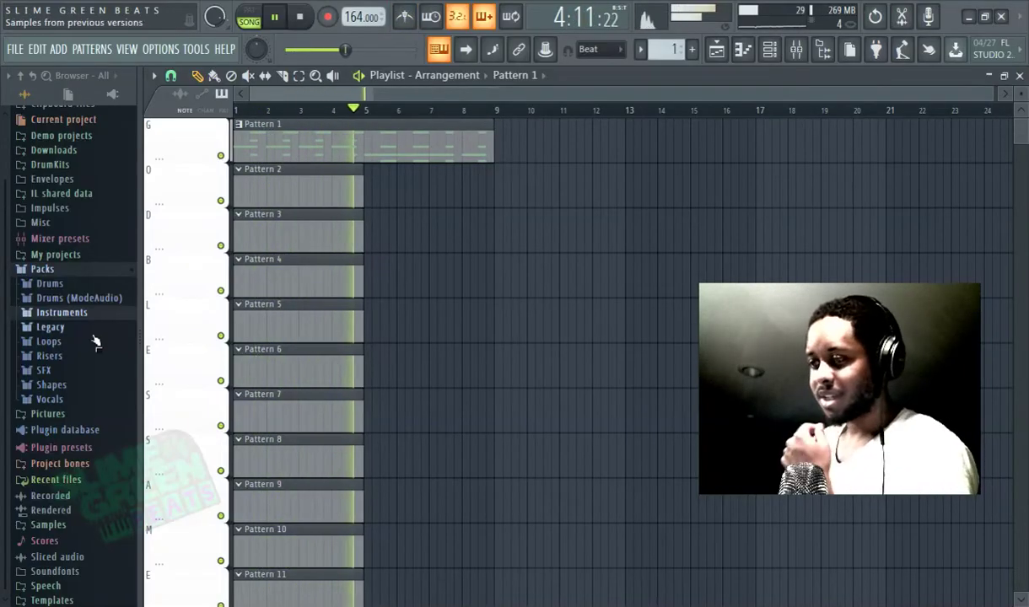
click(53, 328)
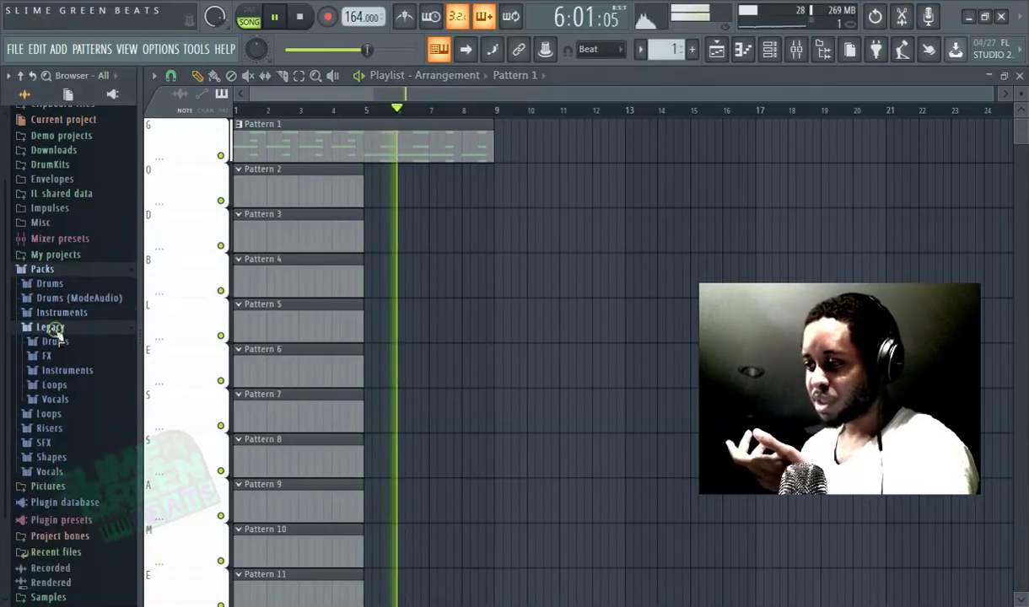
click(74, 345)
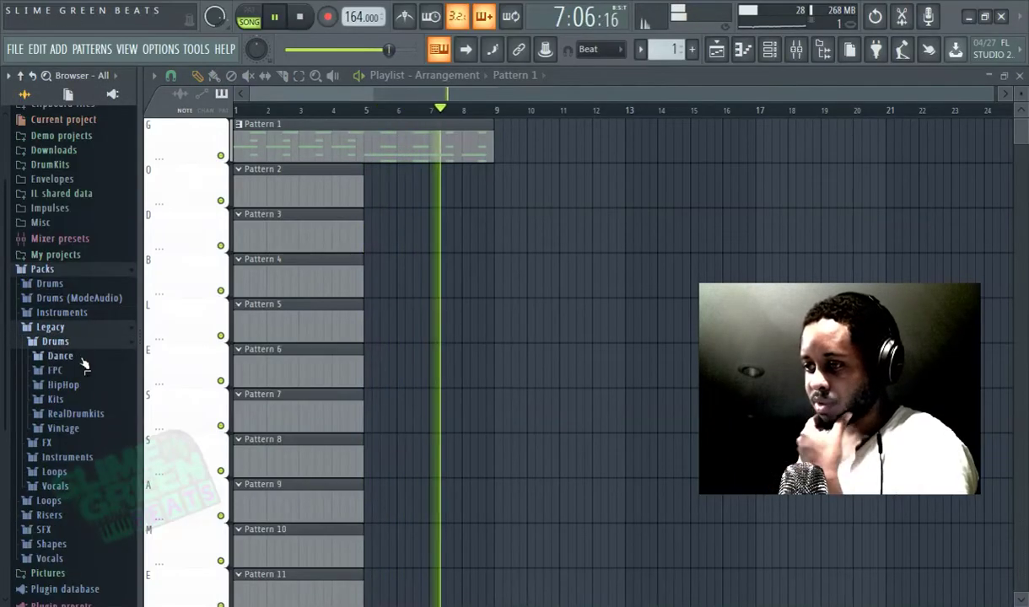
click(83, 427)
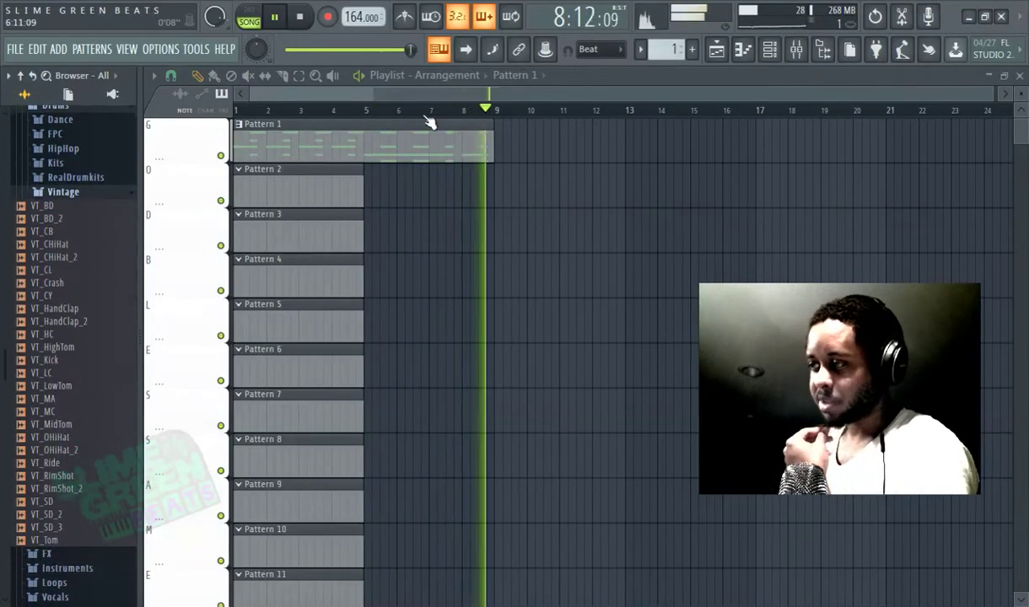
Step: Open the Channel rack, view its channels from the start of the list, and place it beside the browser
click(768, 49)
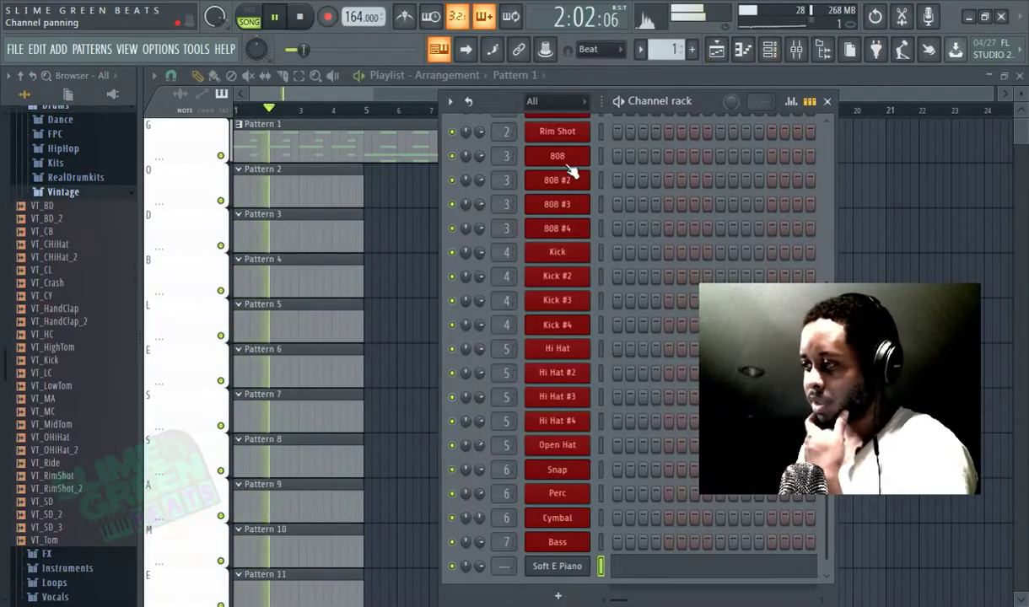
scroll(572, 173, up, 3)
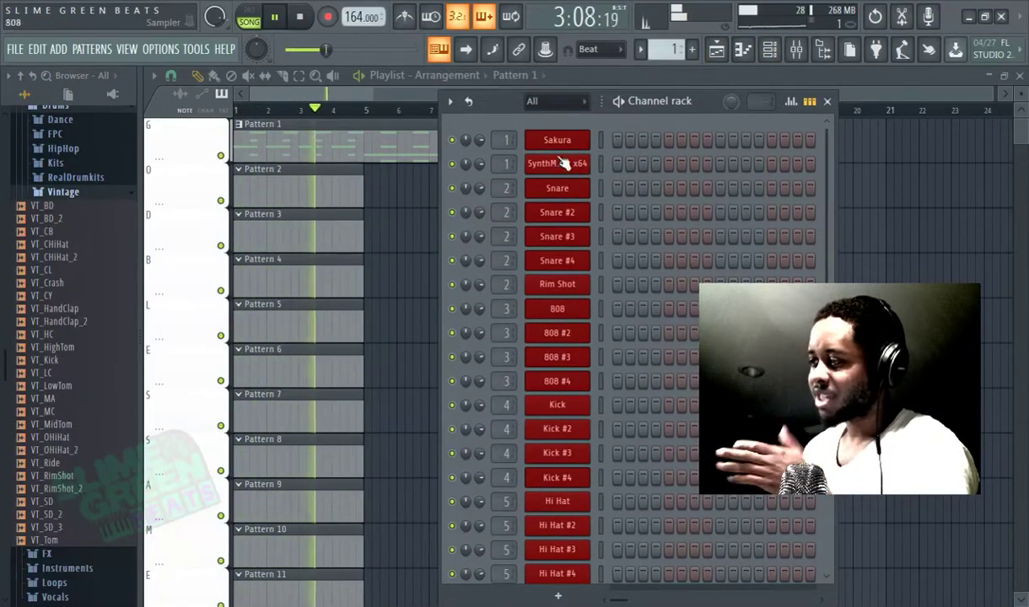
drag(698, 110, 591, 125)
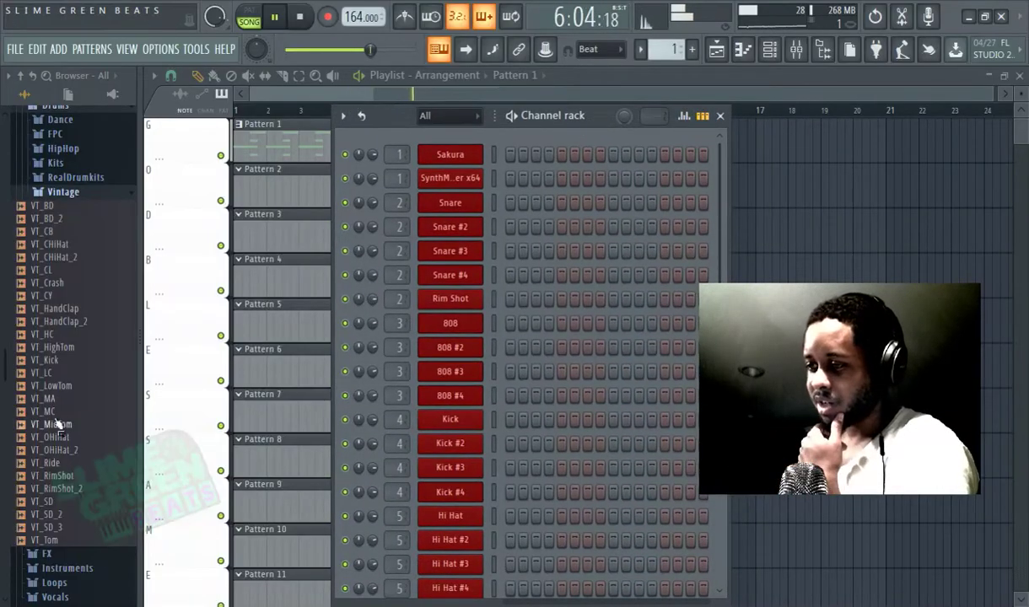
Step: Preview the VT_CHiHat closed hat and load it into the first Hi Hat channel in place of its sample
click(63, 244)
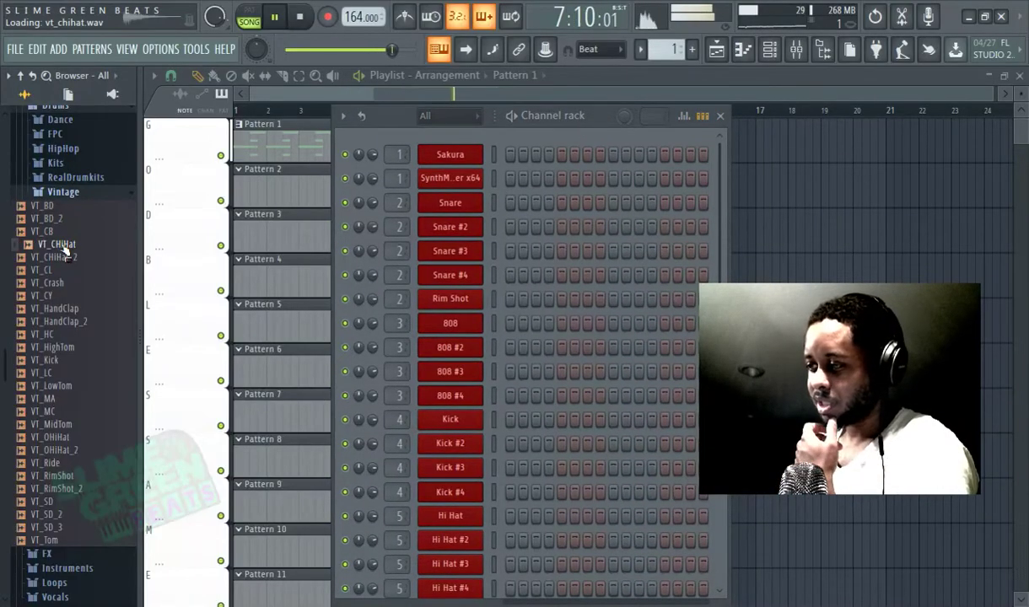
scroll(580, 383, down, 3)
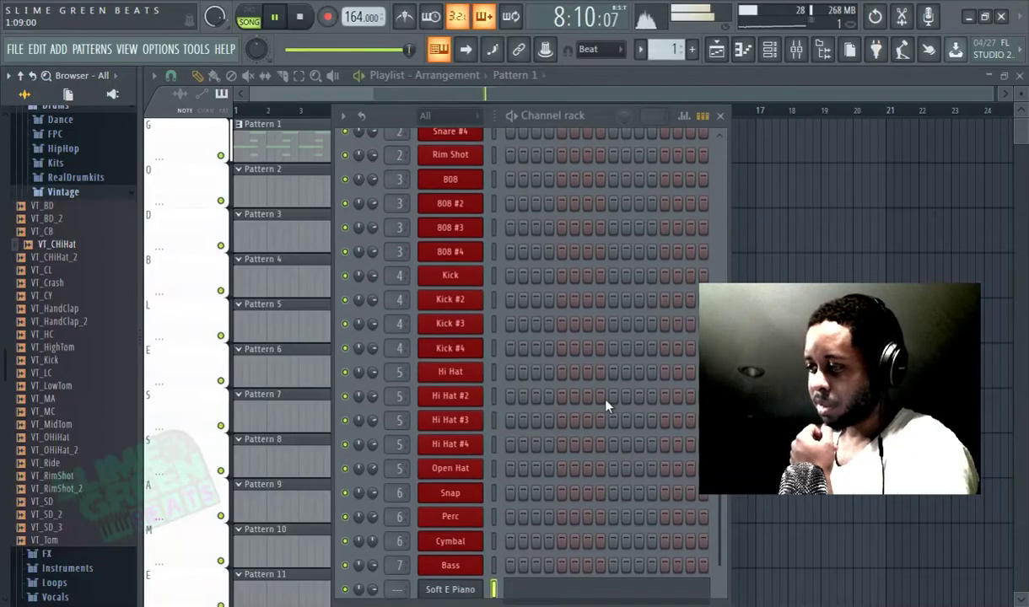
right_click(64, 246)
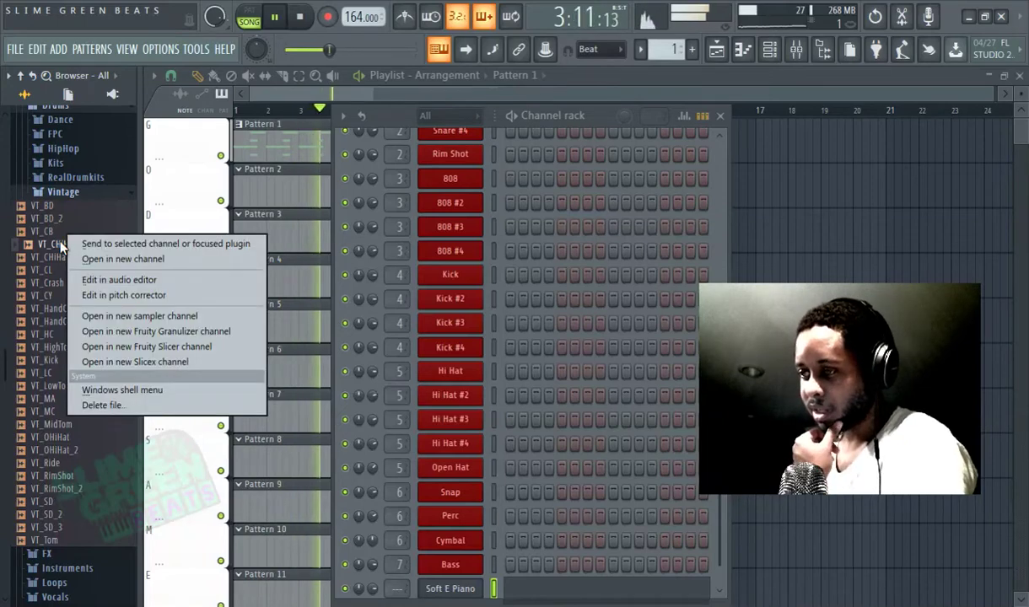
drag(49, 238, 450, 371)
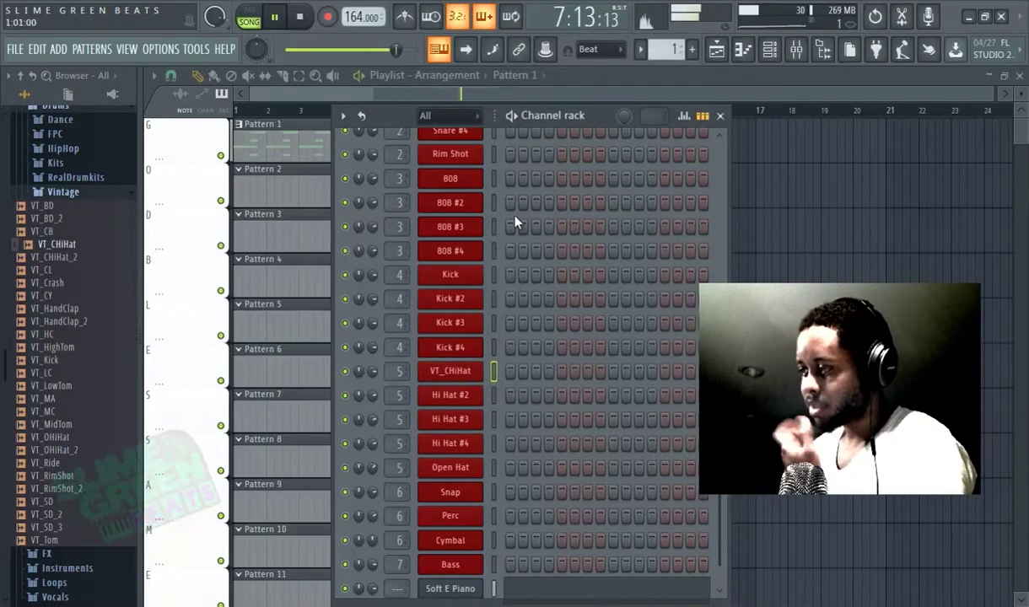
Step: Widen the Channel rack to show 32 steps and fill the VT_CHiHat channel with a hit on every second step
drag(563, 120, 496, 141)
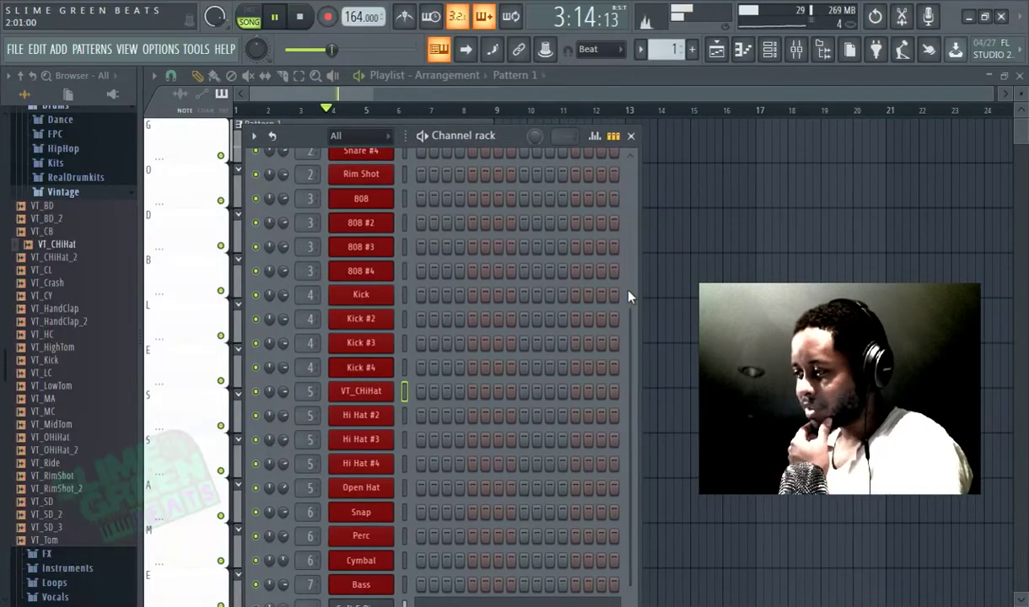
drag(634, 267, 834, 220)
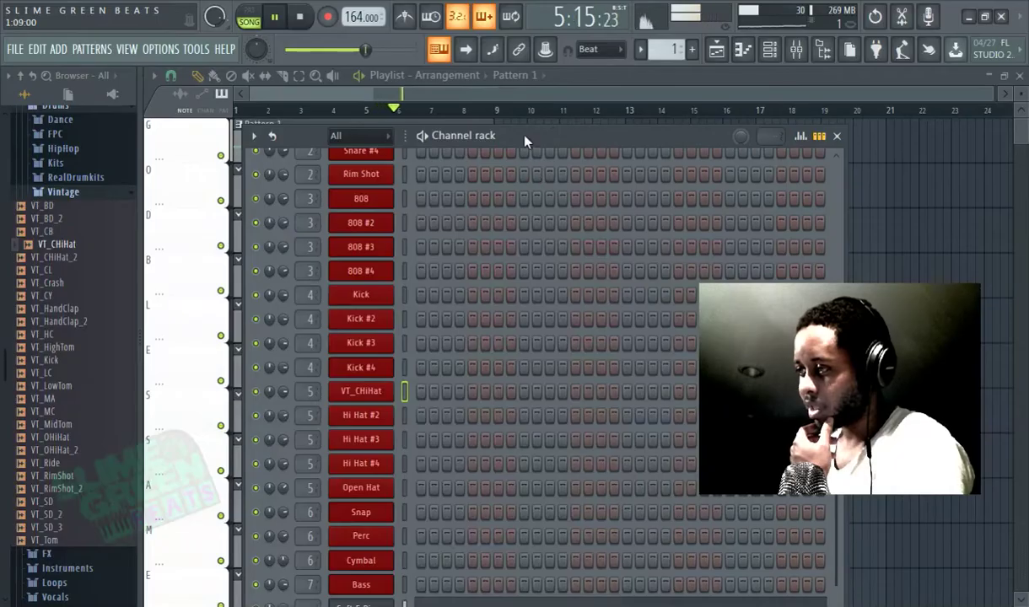
drag(523, 139, 475, 108)
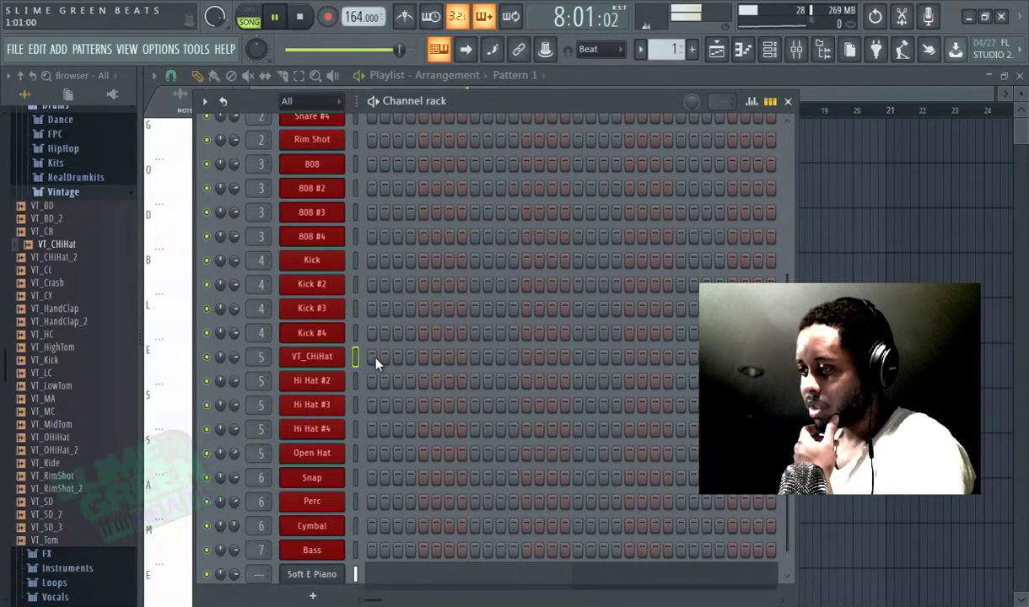
right_click(338, 356)
click(505, 413)
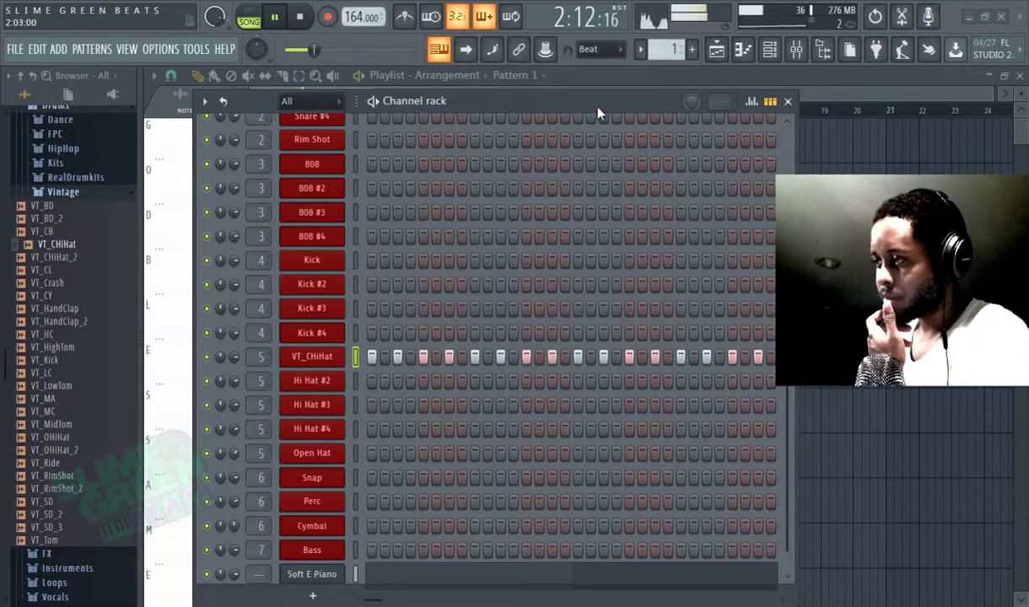
drag(515, 98, 328, 99)
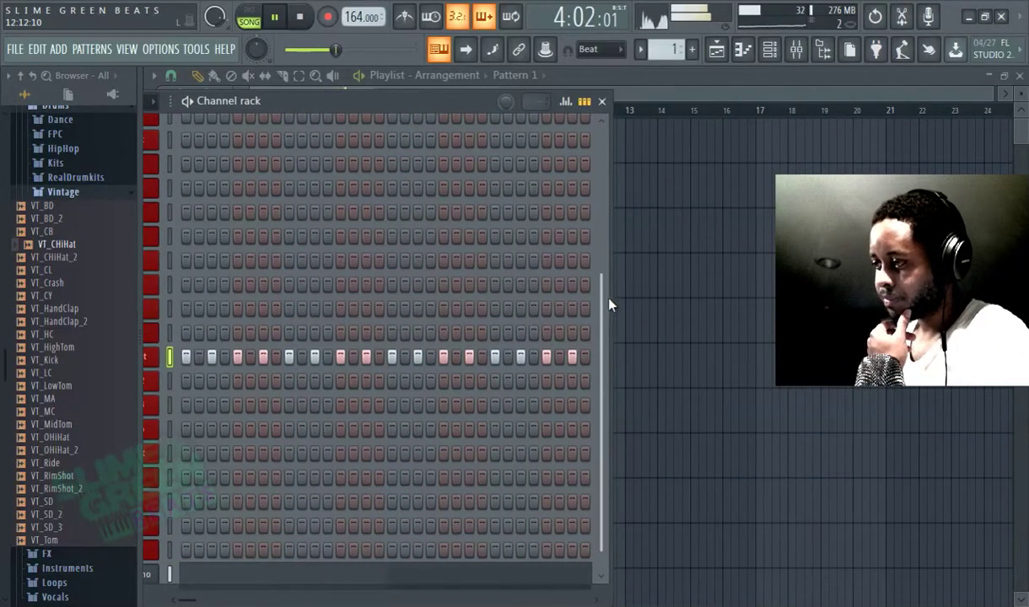
drag(389, 107, 608, 288)
drag(498, 279, 447, 145)
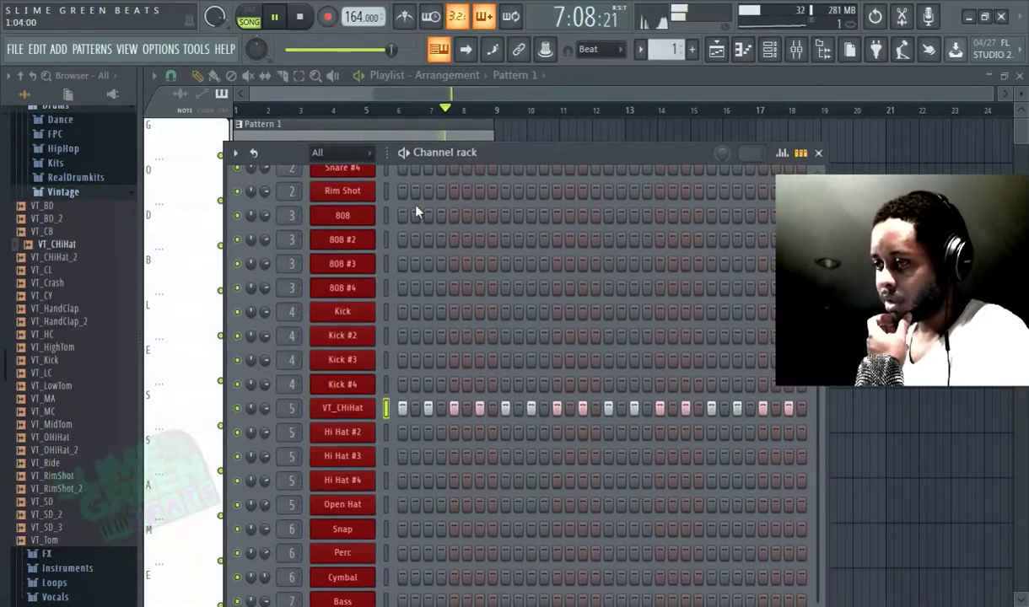
Step: Reopen the Vintage folder in the Legacy drums and audition its samples for an open hat
click(67, 192)
click(72, 197)
click(71, 196)
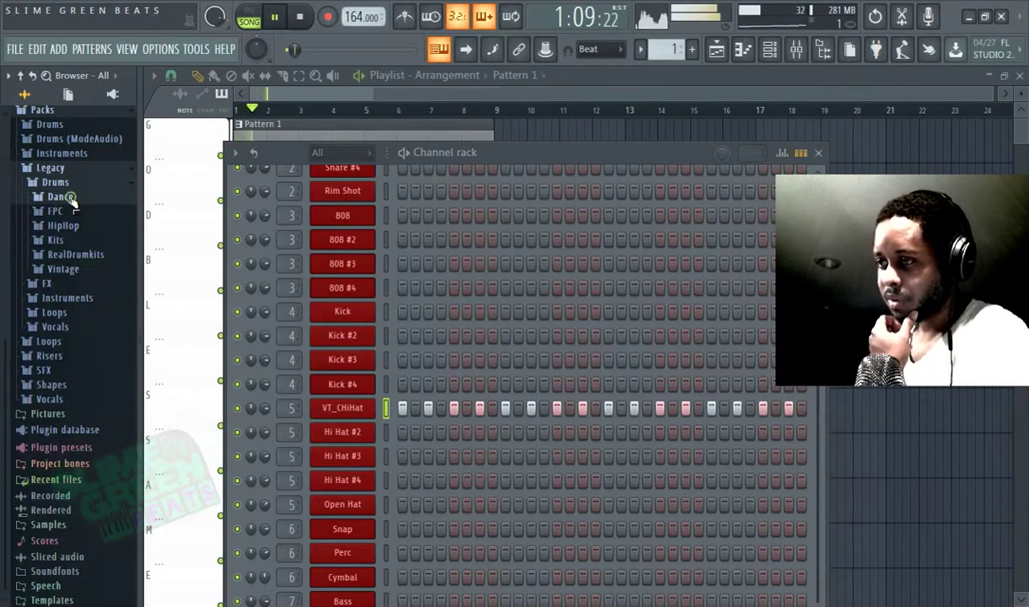
click(64, 267)
click(67, 295)
click(74, 321)
click(79, 385)
click(82, 399)
click(59, 412)
click(47, 450)
Step: Load the VT_OHiHat open hat into the Hi Hat #2 channel and play it to test the sound
scroll(71, 456, down, 3)
click(59, 424)
click(56, 437)
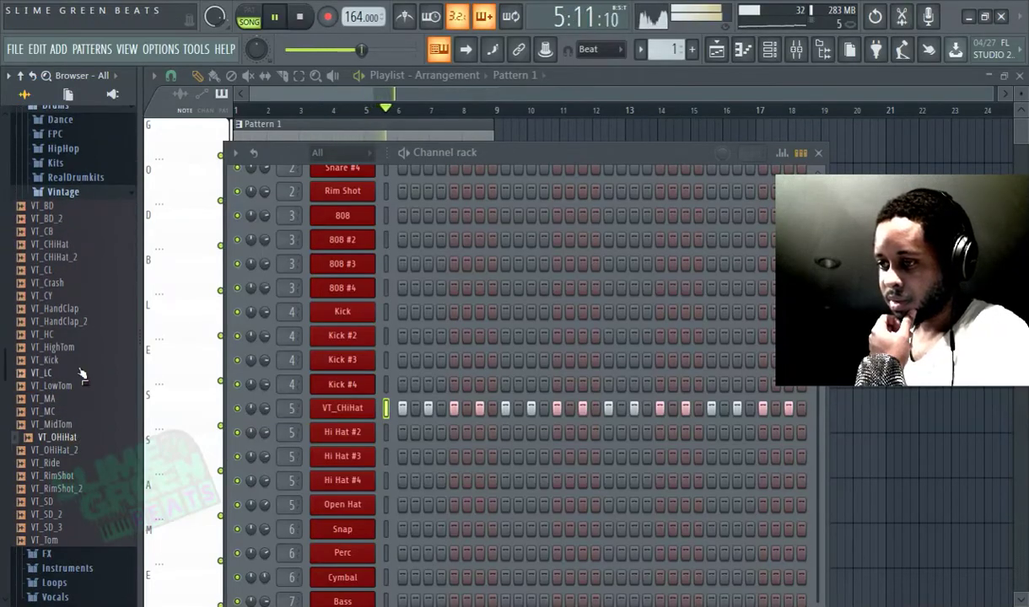
drag(63, 439, 405, 435)
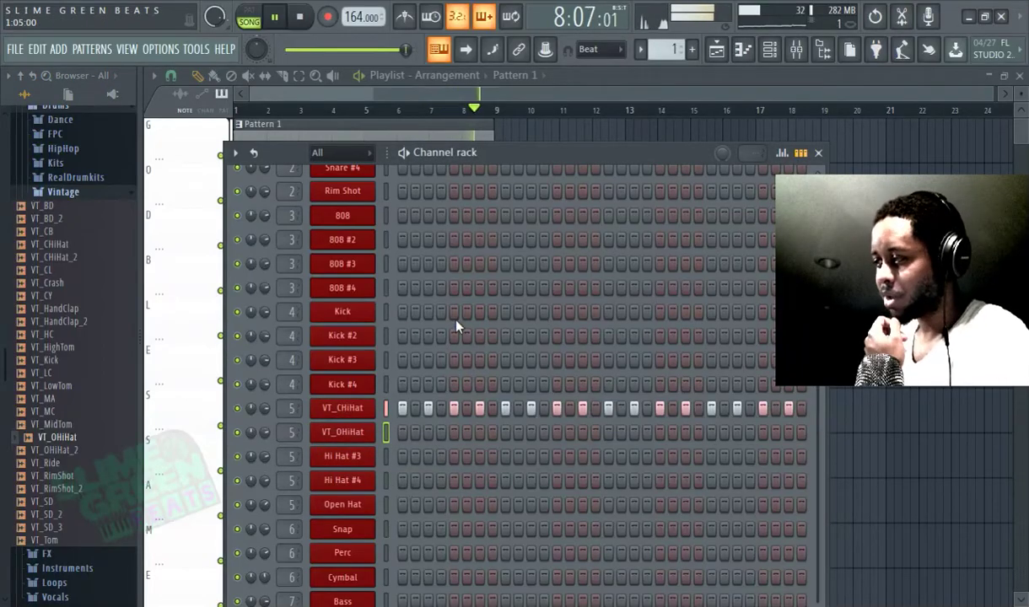
key(z)
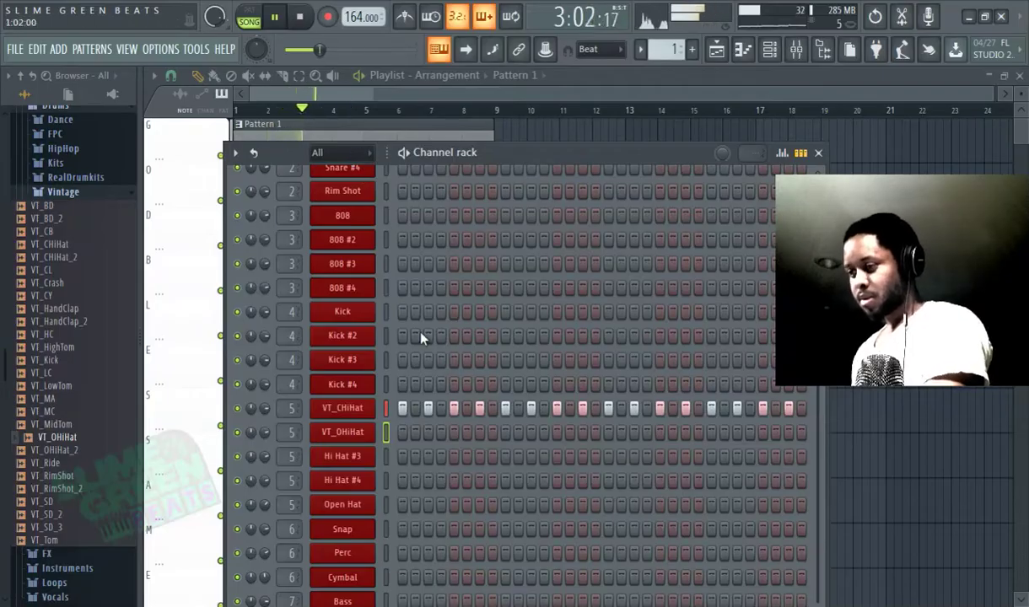
Step: Enable VT_OHiHat's volume envelope with full hold, no decay or sustain and a short release, and bring the Channel rack forward
click(360, 428)
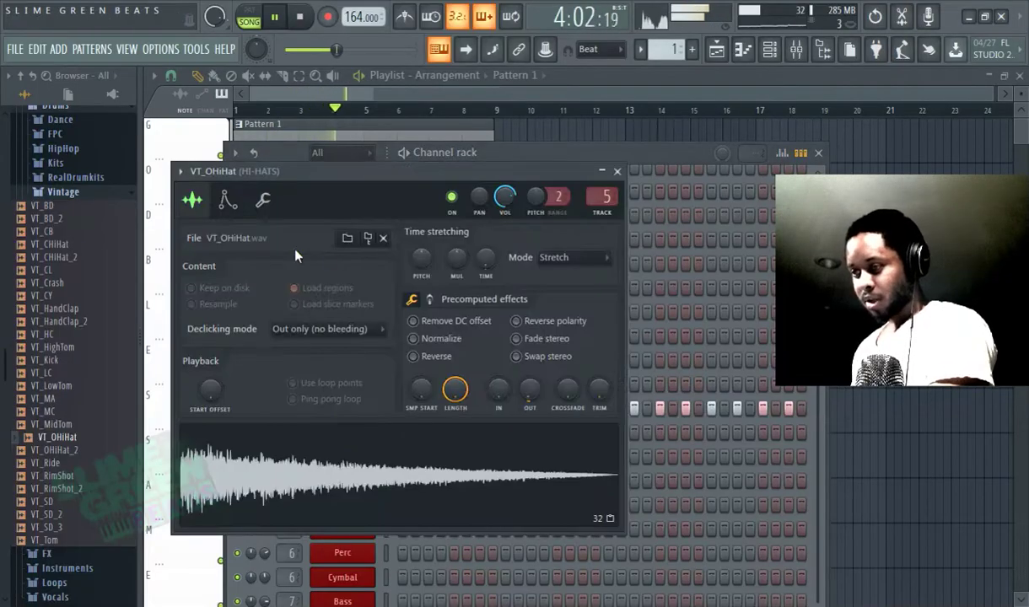
click(229, 200)
drag(223, 358, 305, 376)
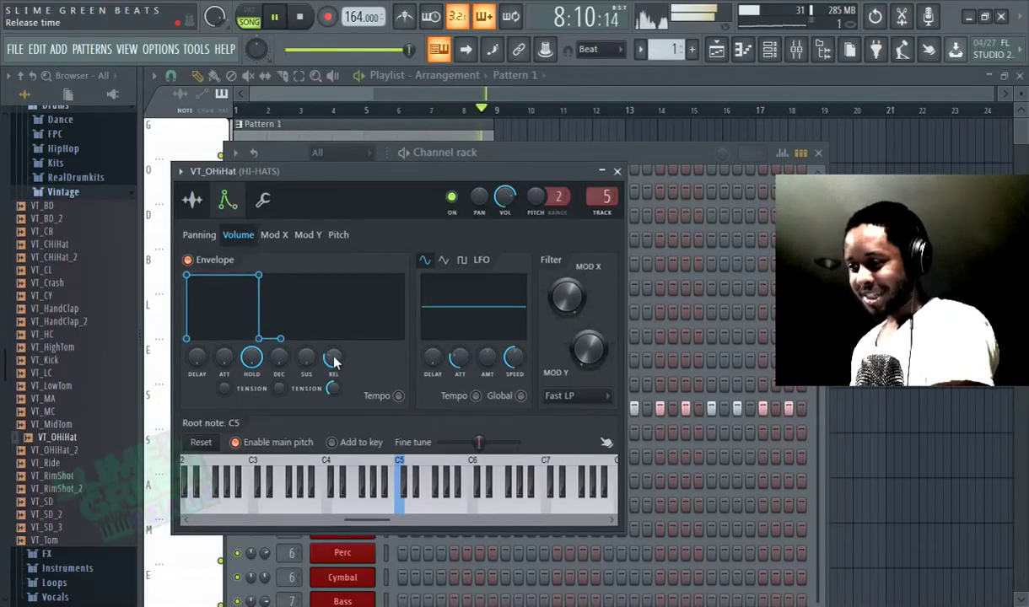
key(F6)
click(274, 17)
click(299, 16)
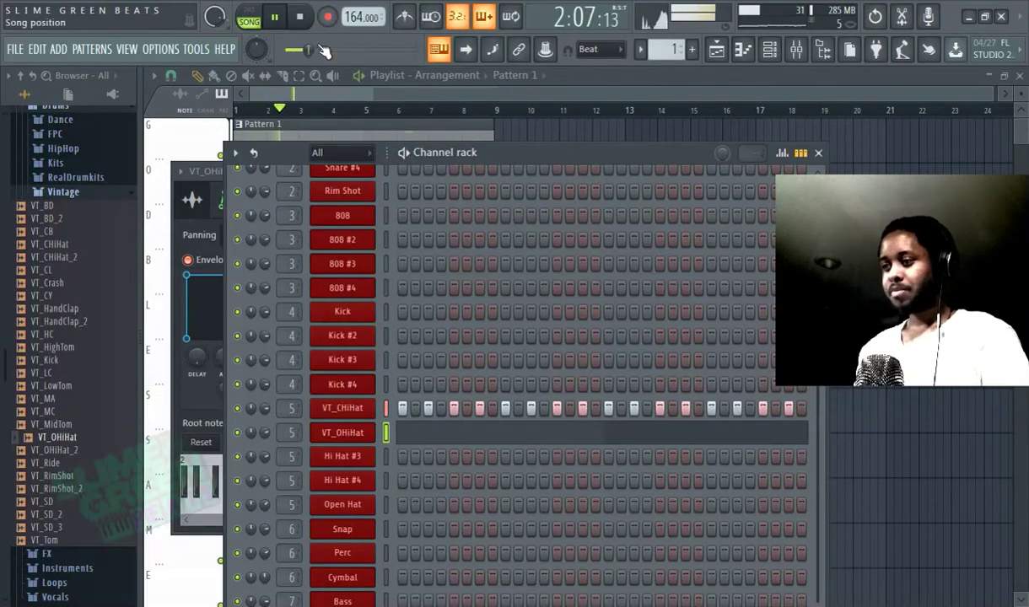
Step: Open the HipHop folder of the Legacy drums, audition its kicks and load HIP_Kick_4 into the first Kick channel
click(65, 192)
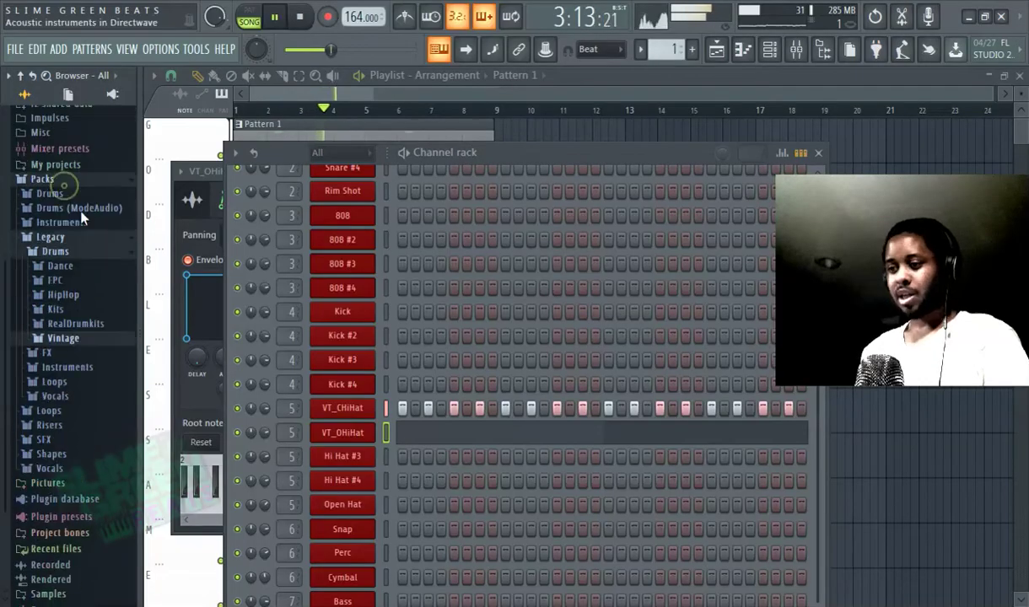
click(73, 304)
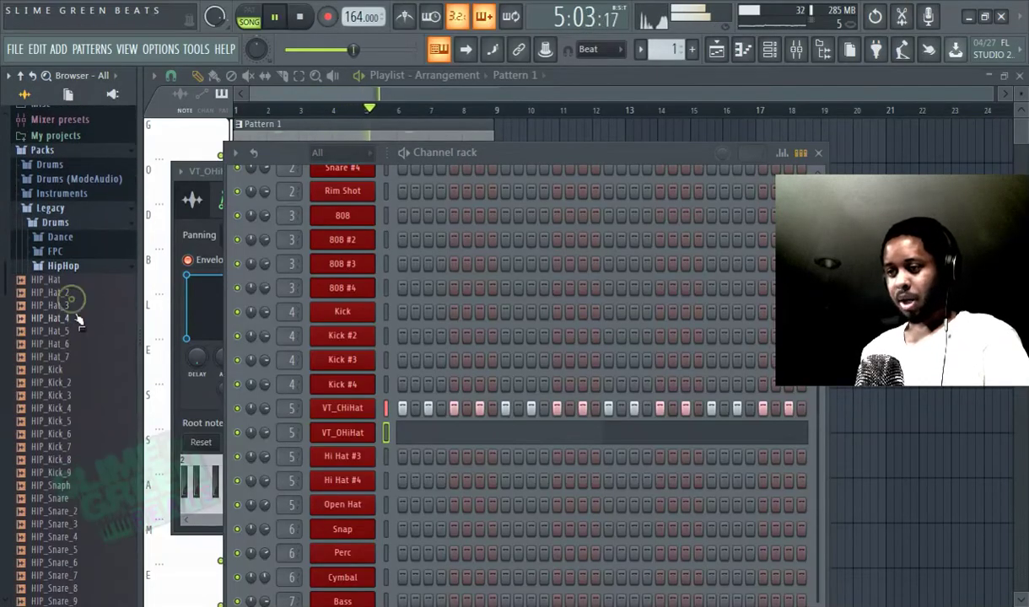
drag(75, 463, 78, 406)
click(71, 409)
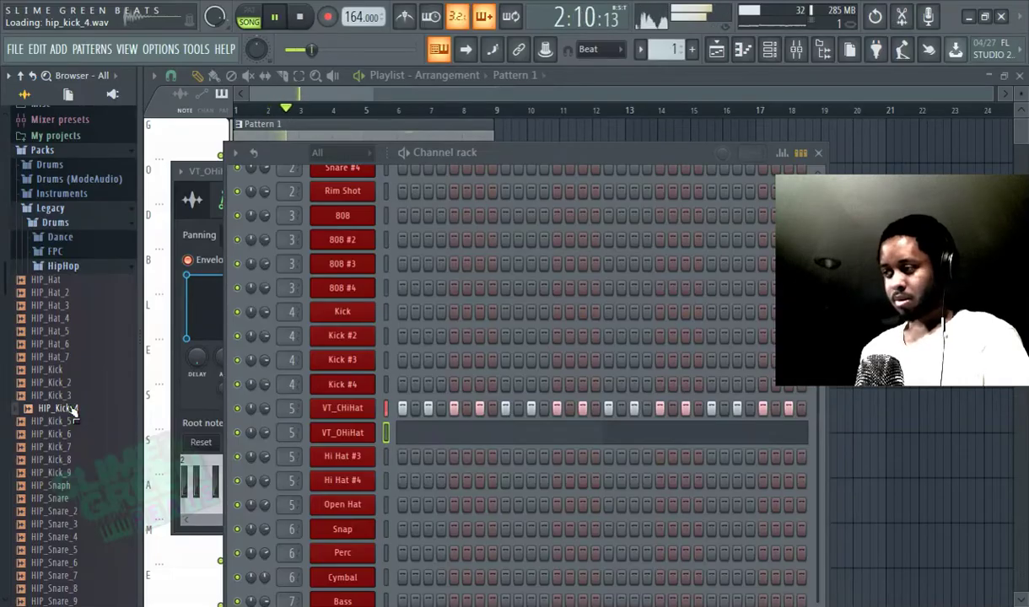
drag(74, 409, 358, 312)
Step: Raise HIP_Kick_4's volume level adjustment to about 117% and place a kick on step 1 of the Channel rack
click(500, 243)
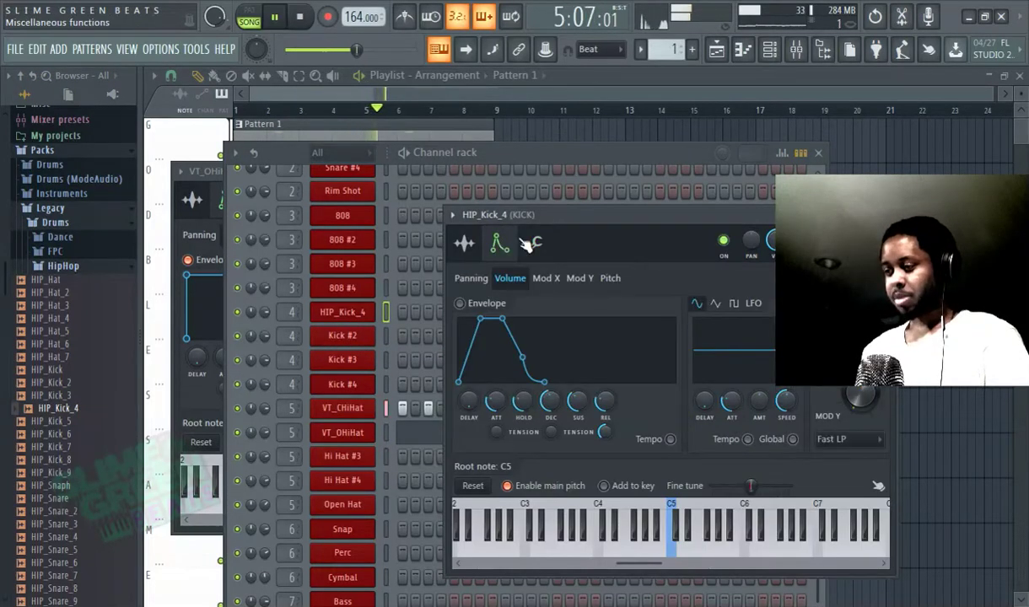
click(533, 241)
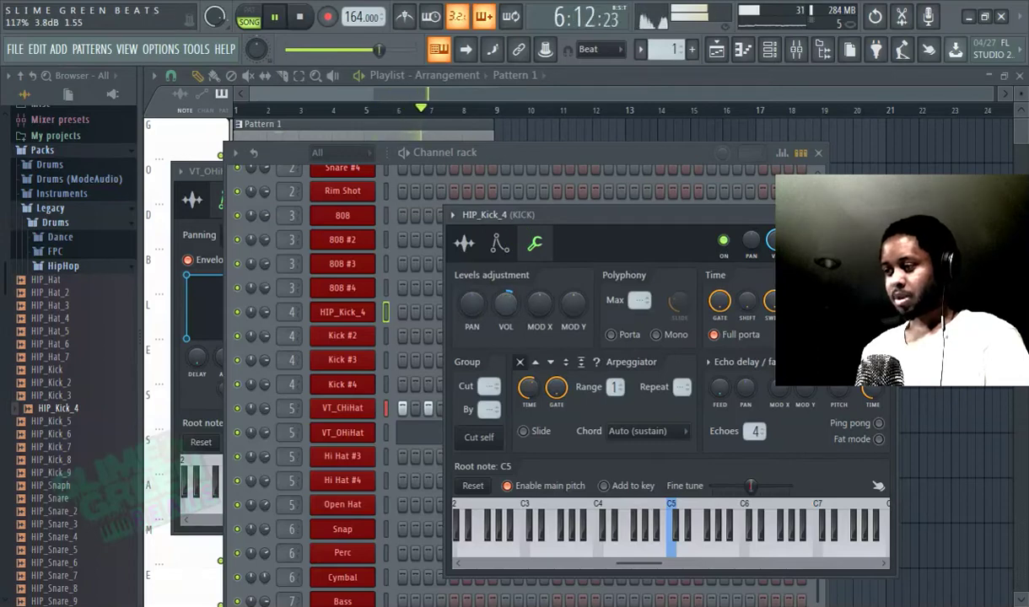
drag(496, 161, 421, 149)
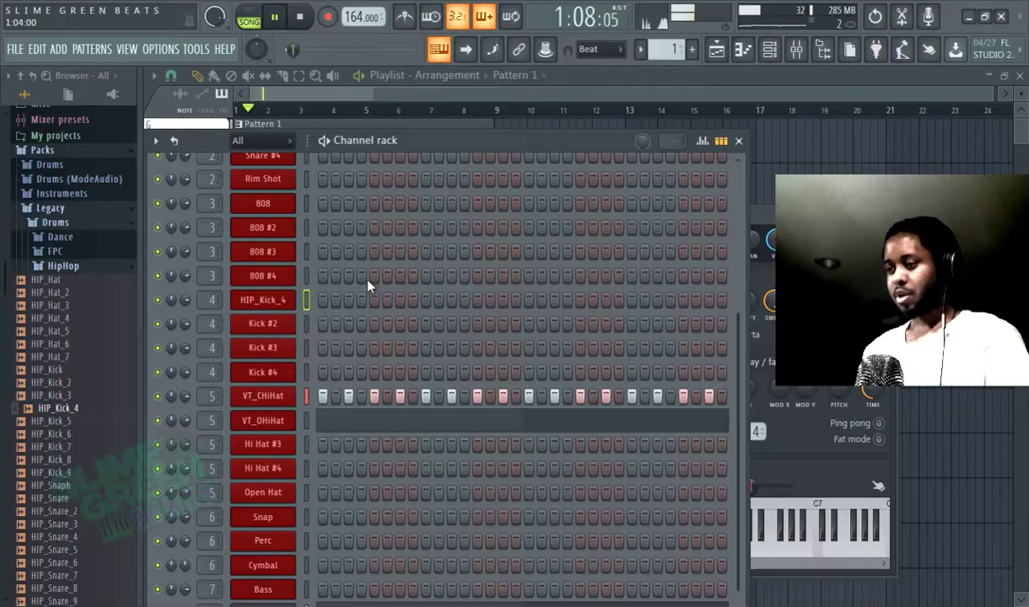
click(323, 303)
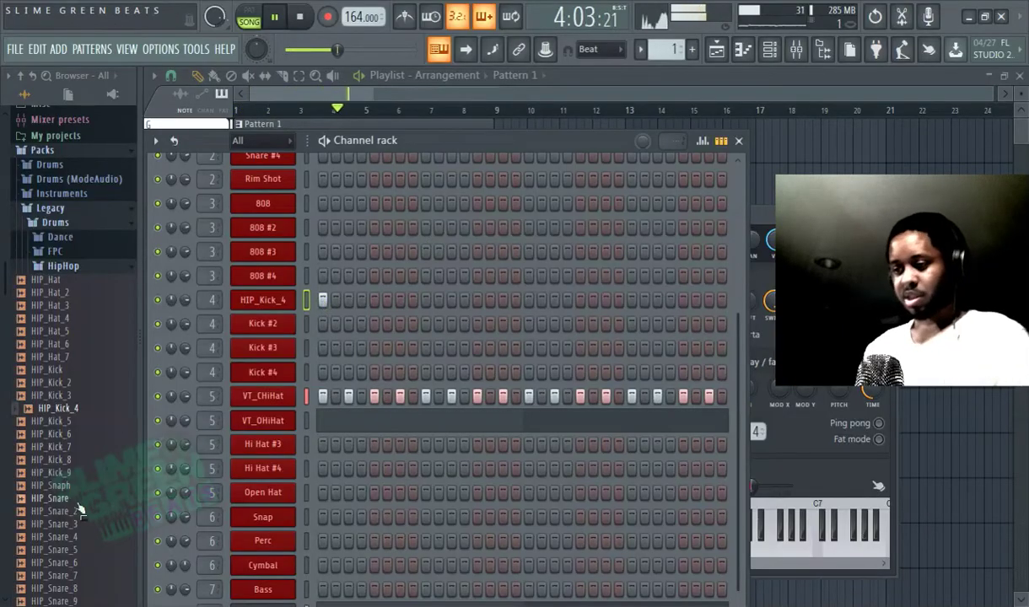
Step: Audition the HipHop snare samples and add HIP_Snare_9 as a new channel directly below HIP_Kick_4
click(56, 536)
scroll(72, 497, down, 2)
key(Down)
key(Down)
key(Down)
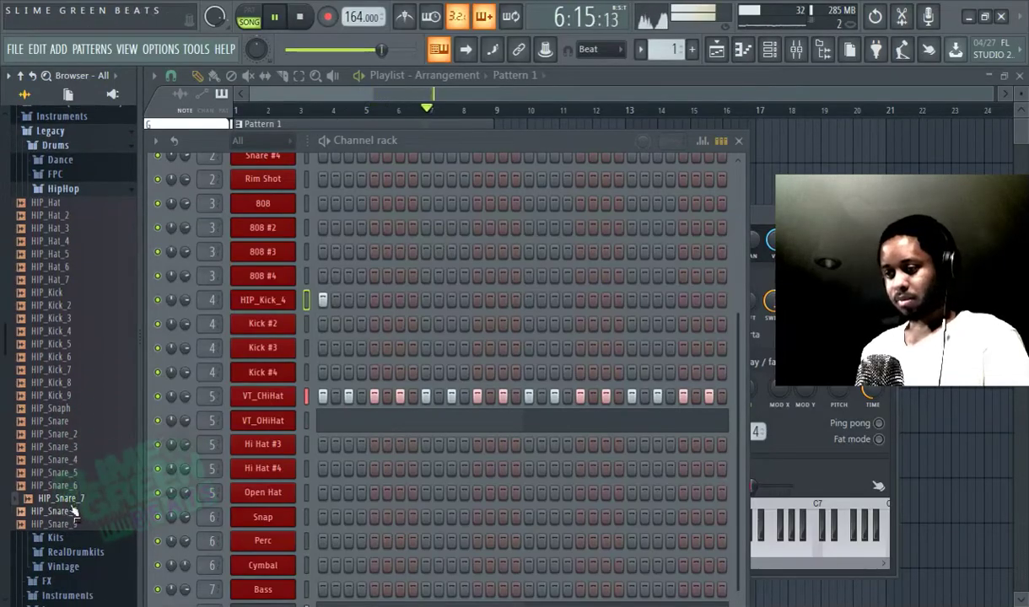
key(Down)
key(Down)
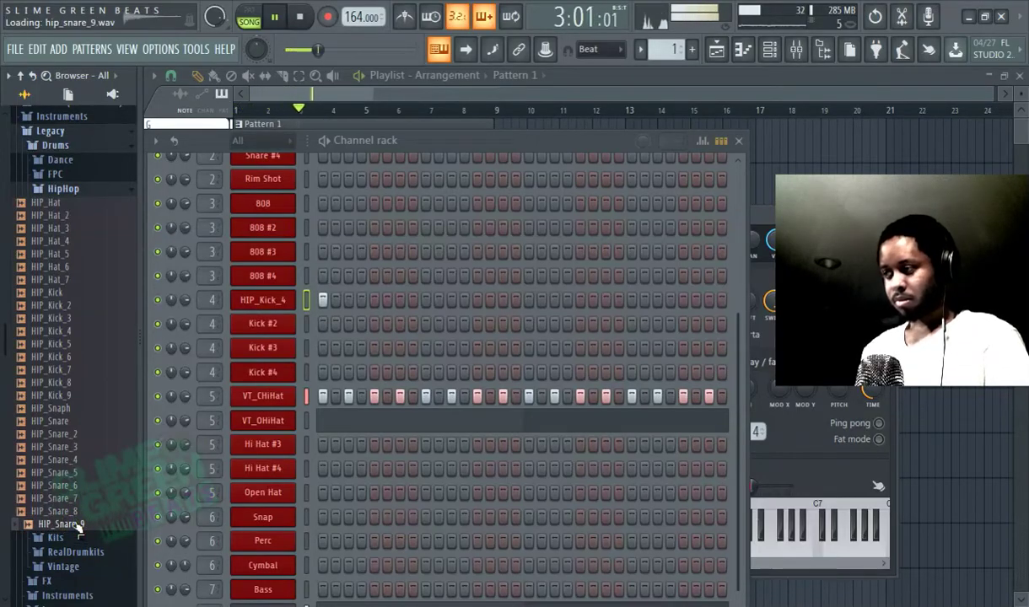
drag(79, 525, 263, 325)
Step: Route HIP_Snare_9 to mixer track 2 and check the SNARE/CLAP track in the mixer
scroll(211, 324, up, 2)
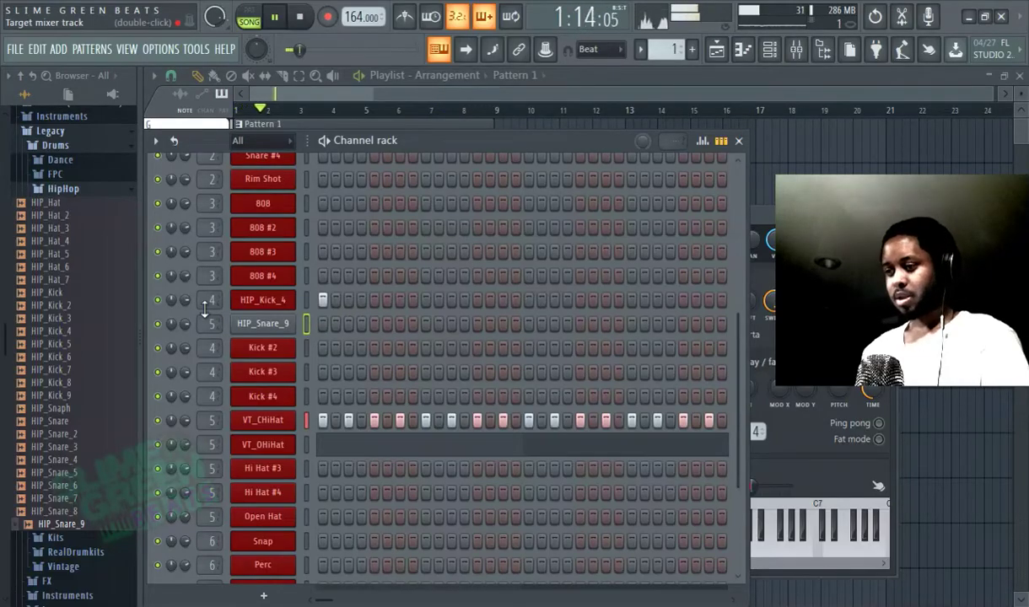
scroll(213, 324, down, 3)
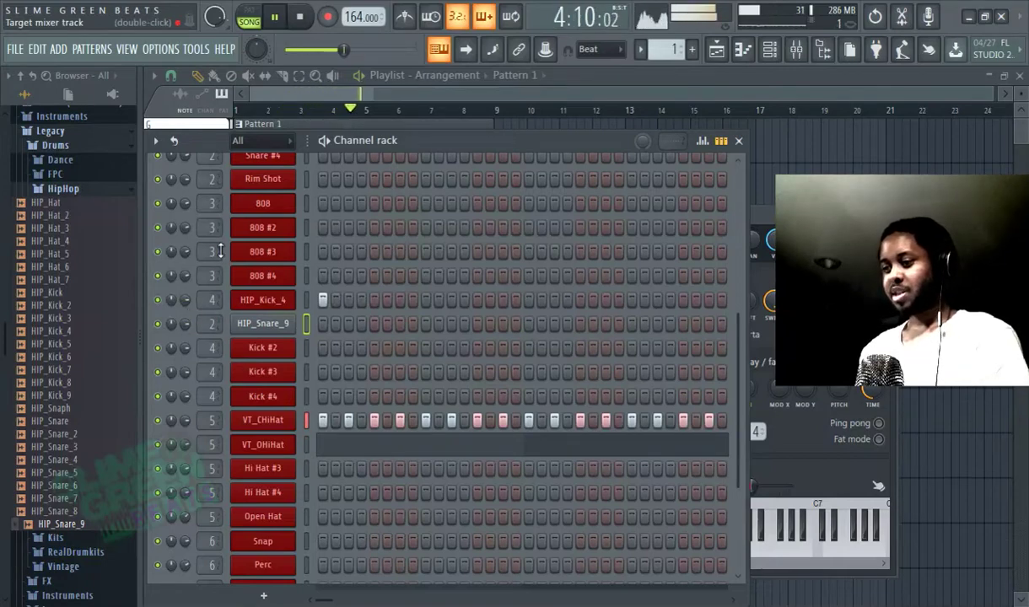
click(796, 51)
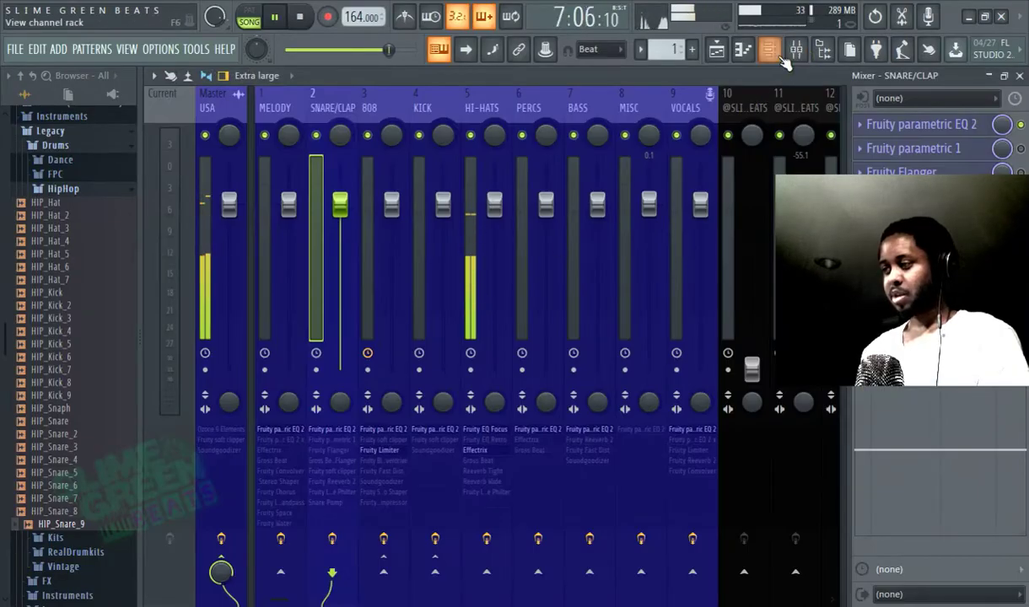
click(771, 50)
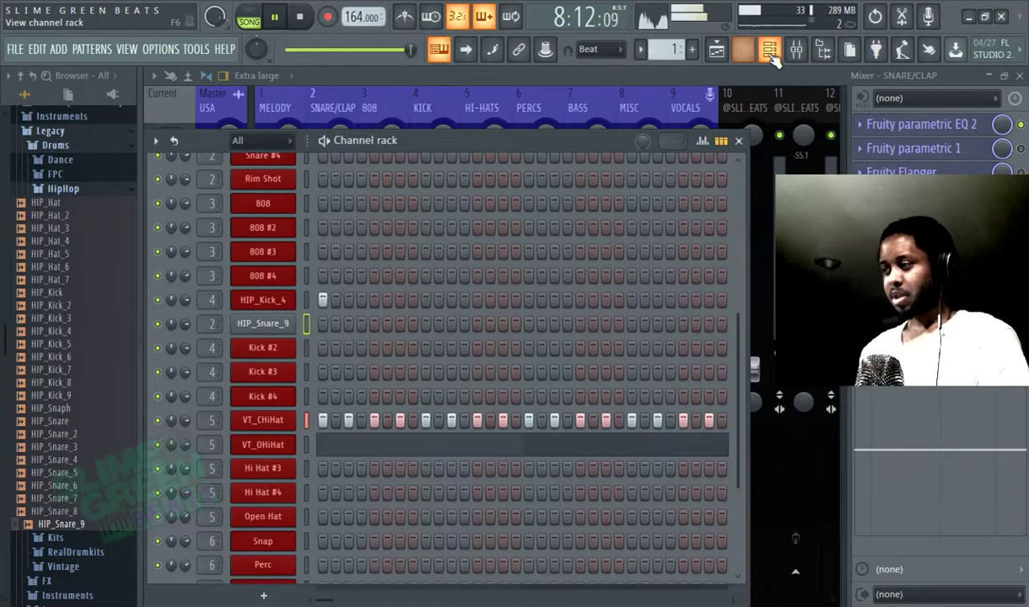
click(771, 50)
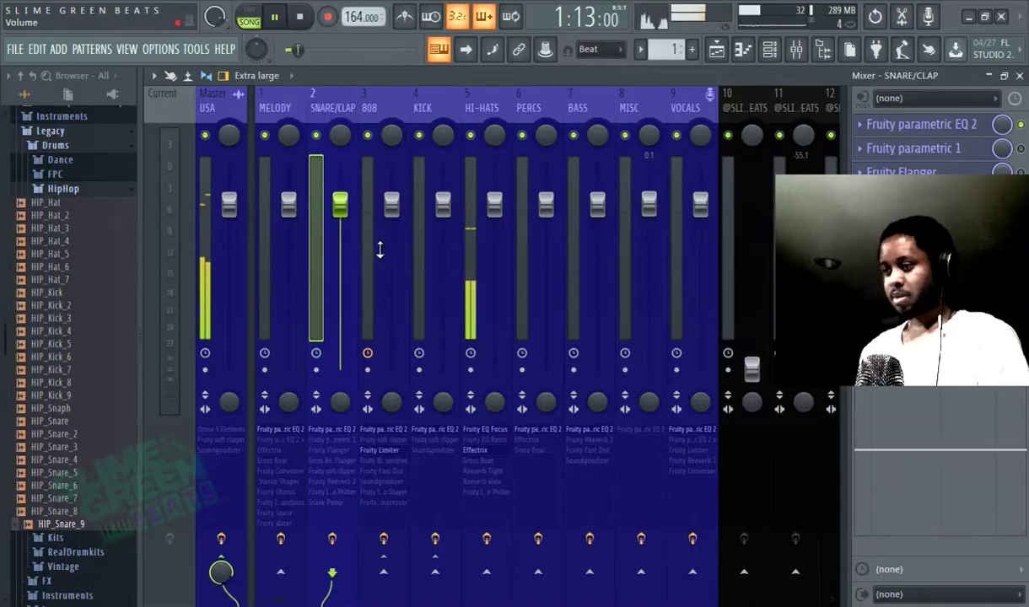
Step: Reopen the Channel rack and route the Soft E Piano channel to mixer track 1
click(770, 50)
scroll(419, 278, down, 4)
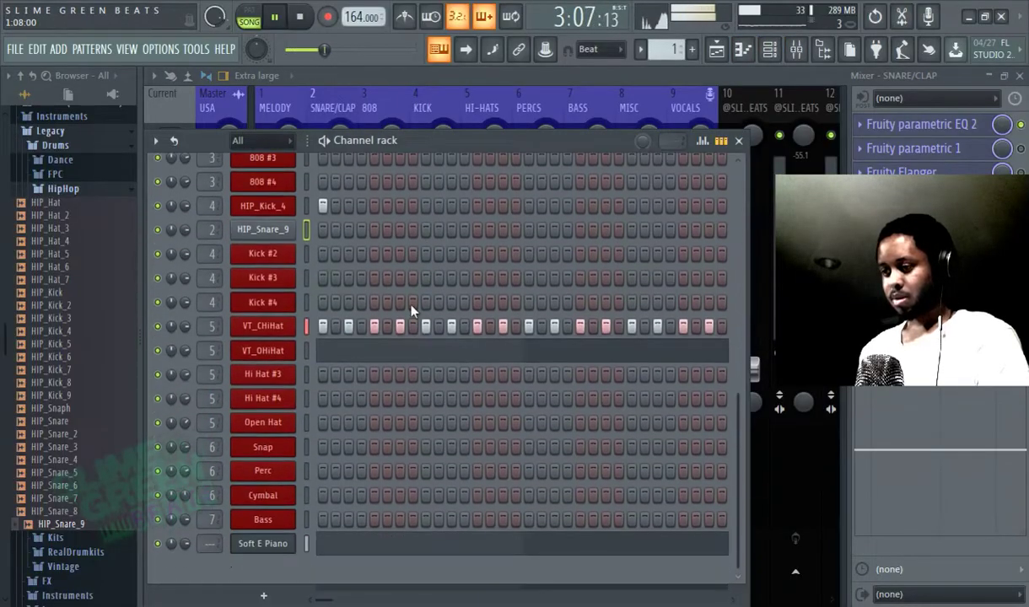
scroll(411, 312, up, 1)
click(208, 555)
scroll(208, 556, up, 1)
Step: Bring back the playlist and show the repositioned Channel rack over it
drag(506, 152, 551, 115)
click(716, 51)
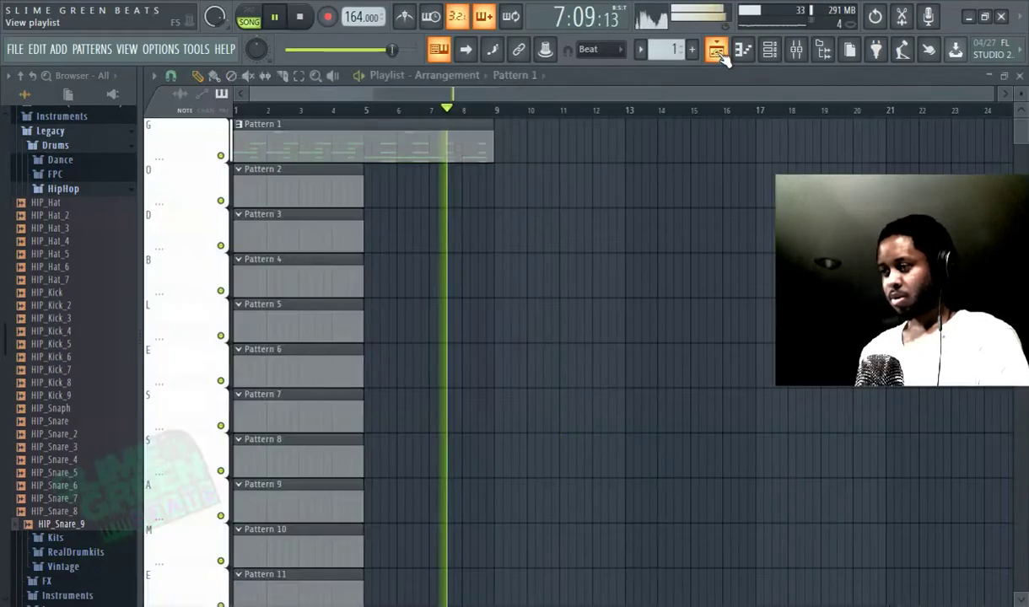
click(771, 50)
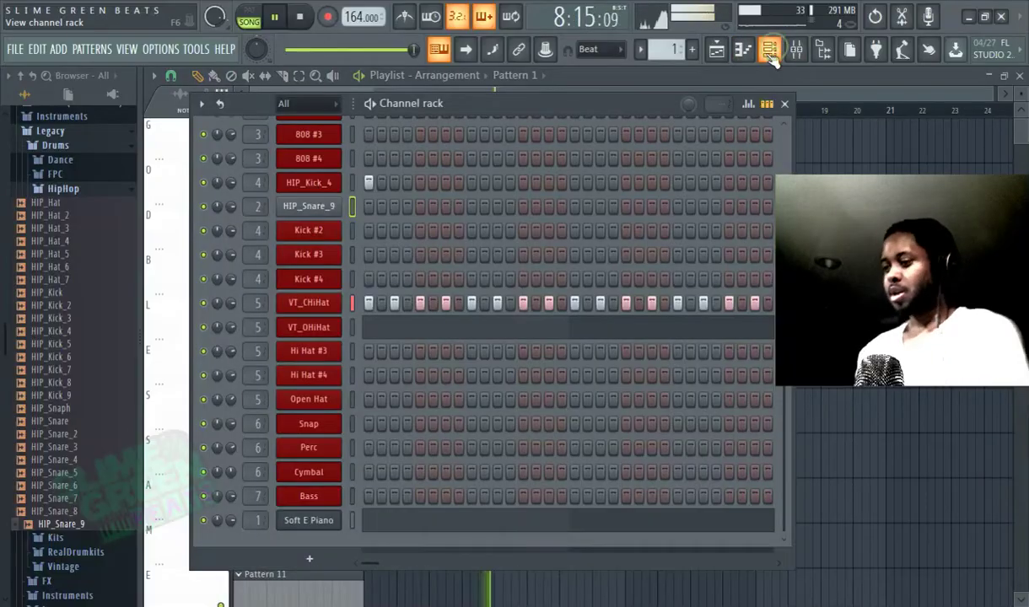
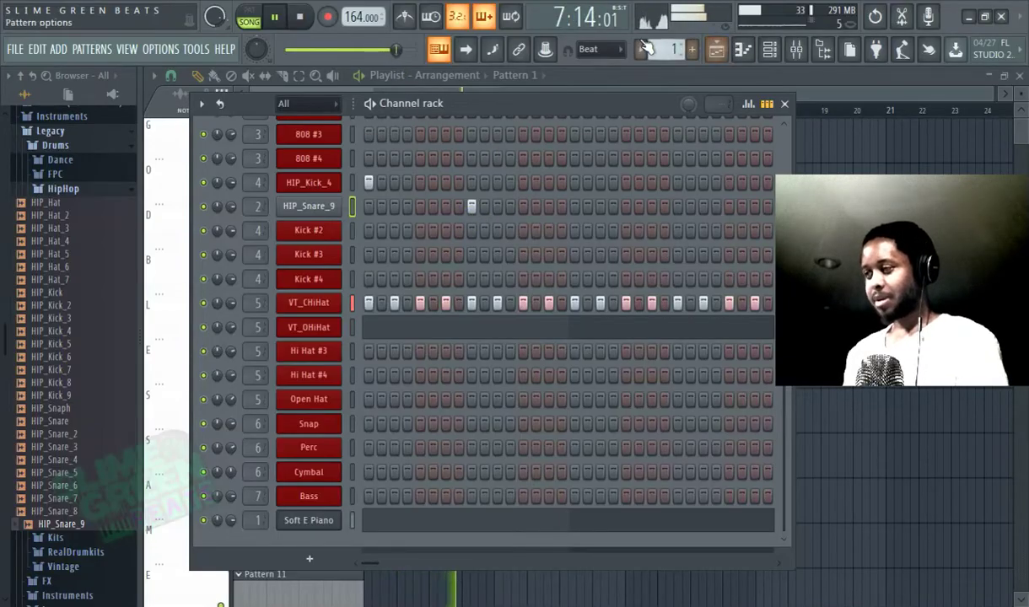
Step: Hide the browser, reposition the Channel rack lower so Pattern 1 is uncovered, and replay the song from the start
click(827, 49)
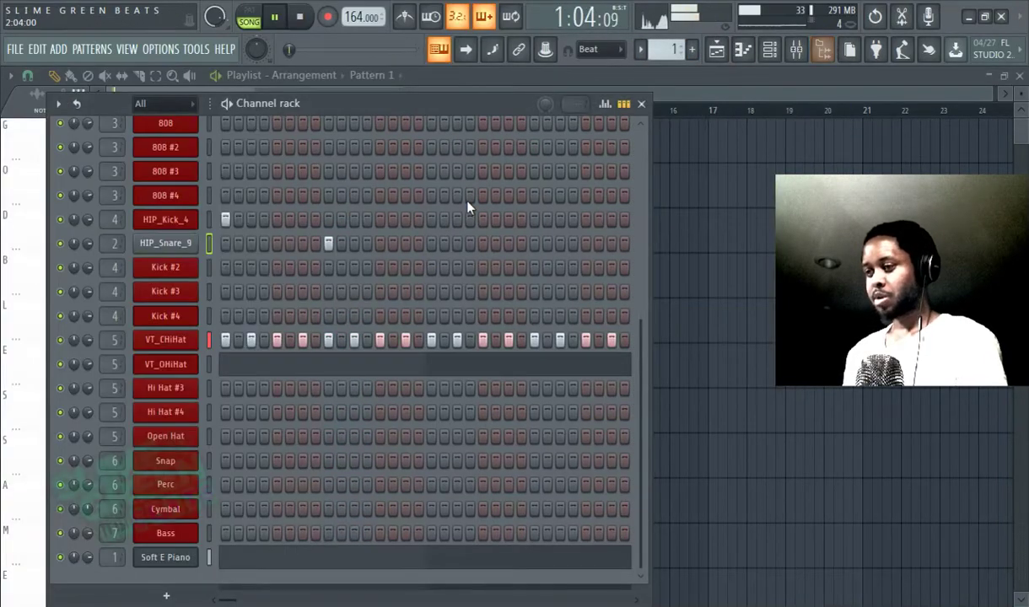
drag(342, 95, 390, 191)
drag(329, 50, 292, 49)
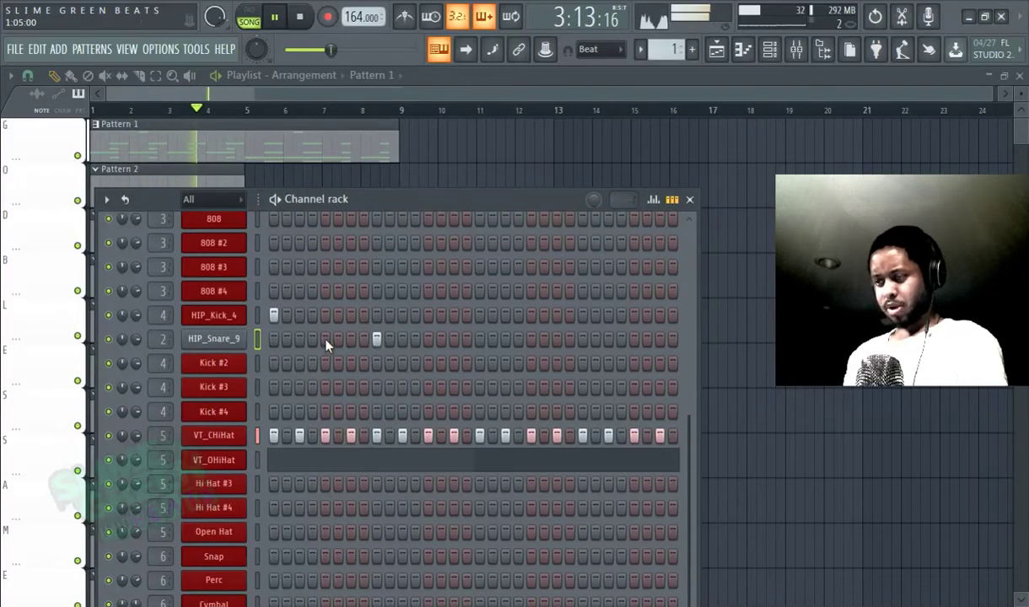
scroll(327, 342, up, 3)
scroll(327, 341, down, 3)
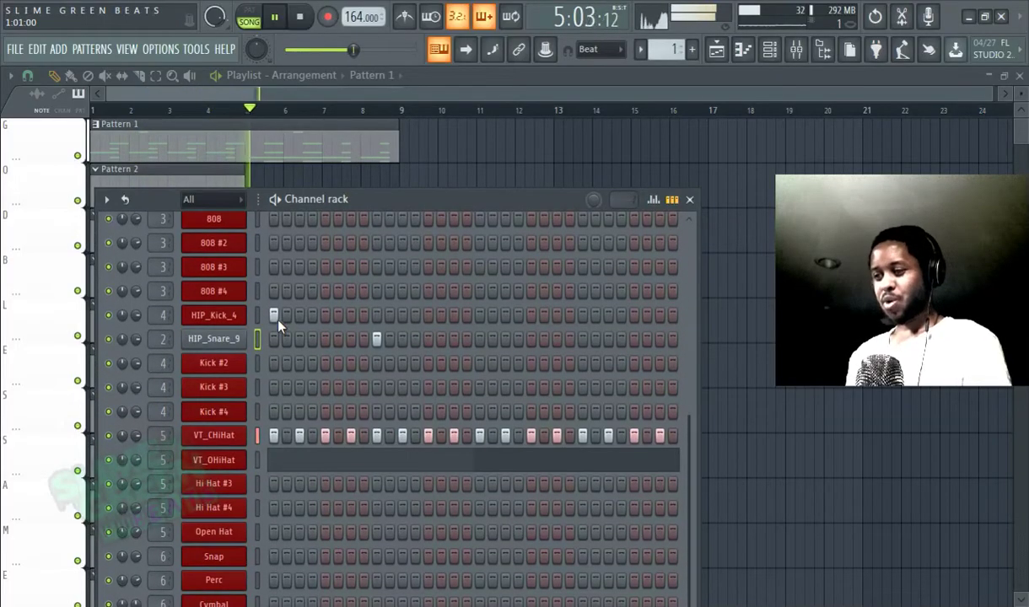
Step: View the HIP_Kick_4 channel settings, return to the Channel rack and restart playback from the beginning of the song
click(214, 318)
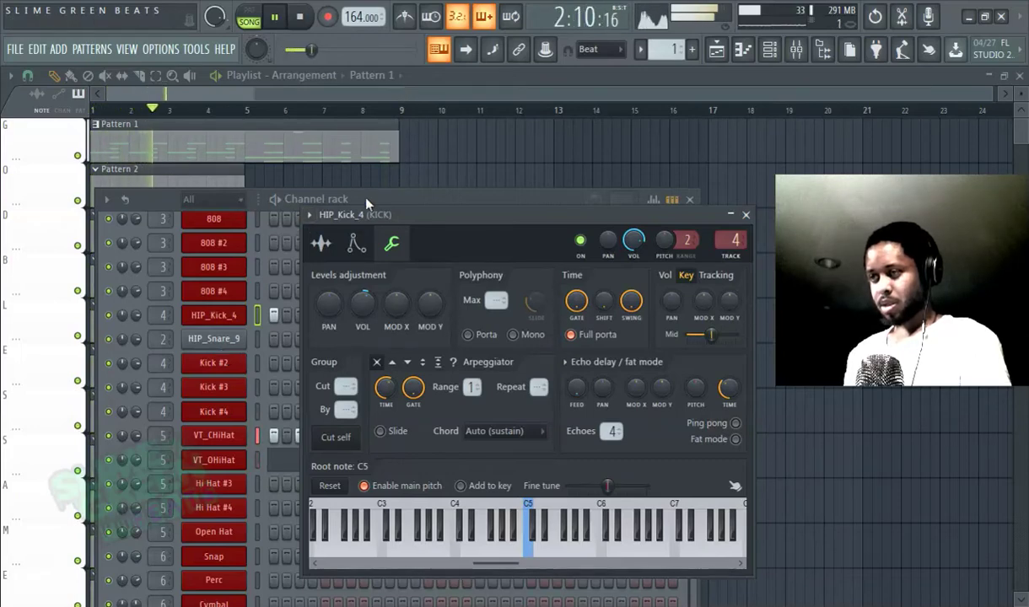
click(453, 100)
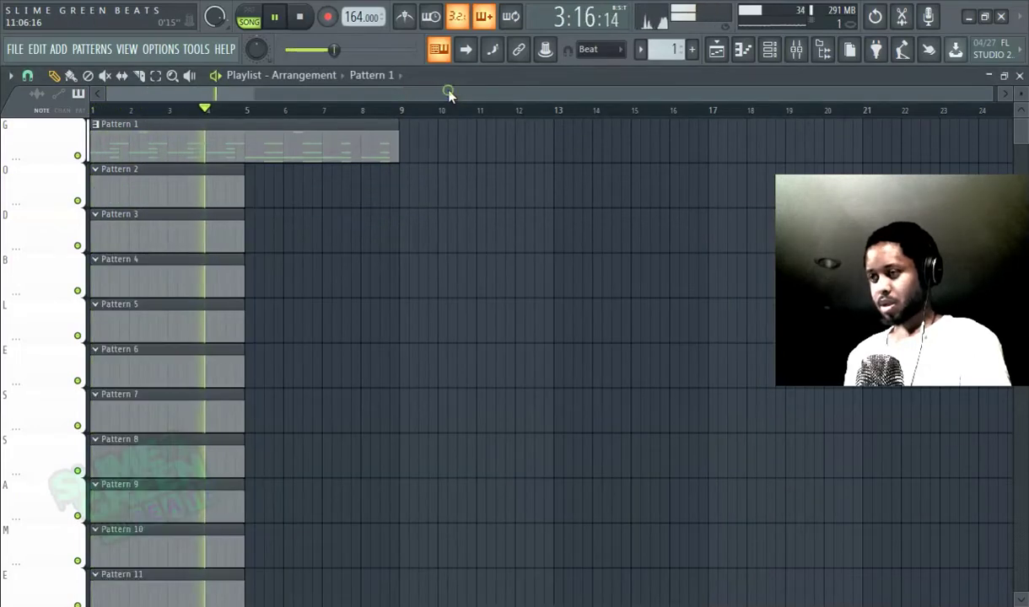
click(278, 18)
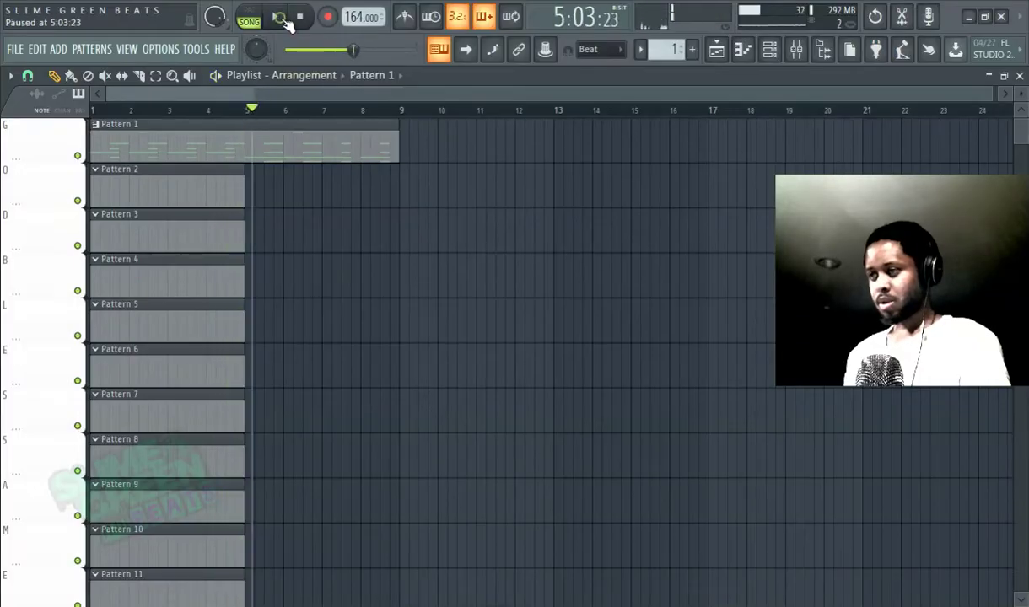
drag(354, 54, 288, 56)
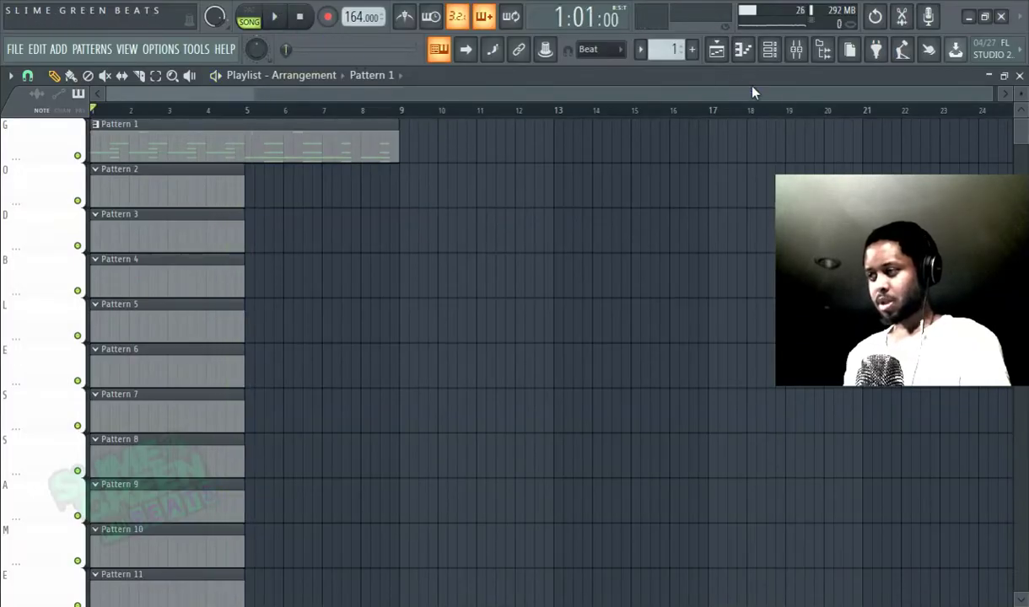
click(770, 52)
scroll(472, 279, up, 4)
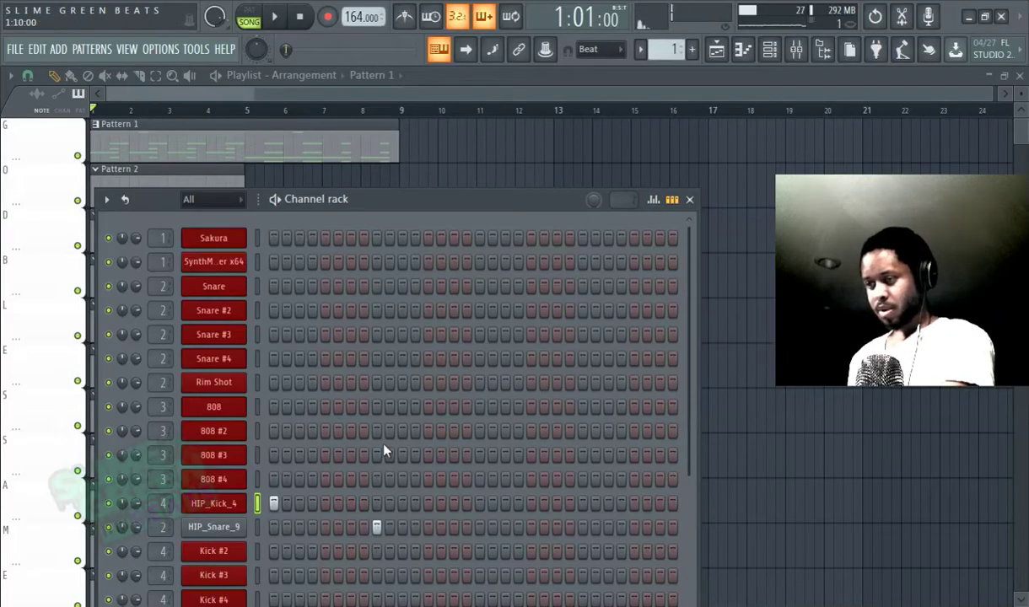
click(287, 16)
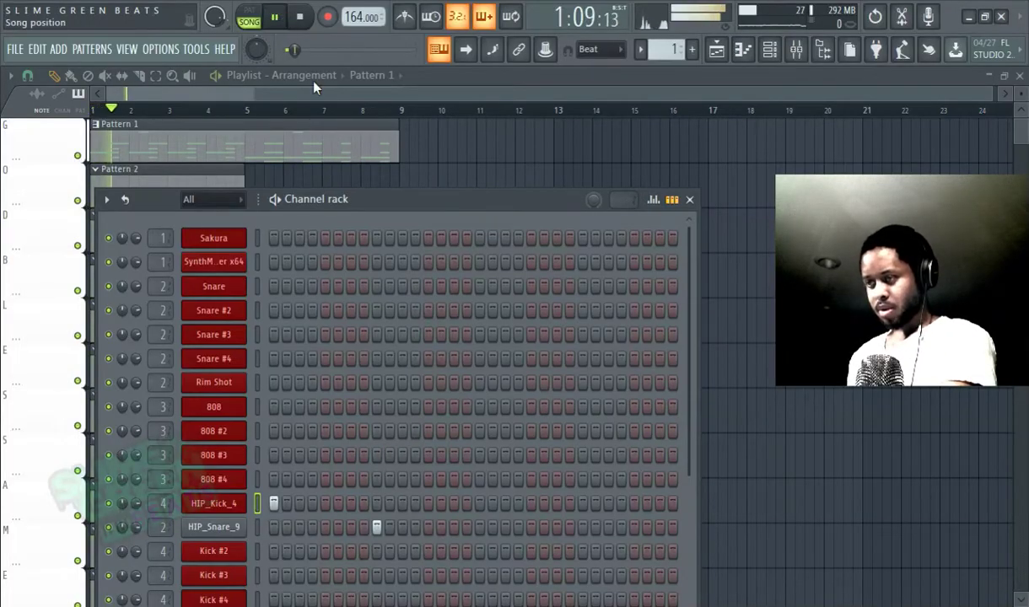
Step: Try HIP_Kick_4 hits on steps 9 and 10 of Pattern 1 and replay from the start
scroll(396, 472, down, 4)
click(376, 315)
click(389, 314)
drag(335, 49, 291, 49)
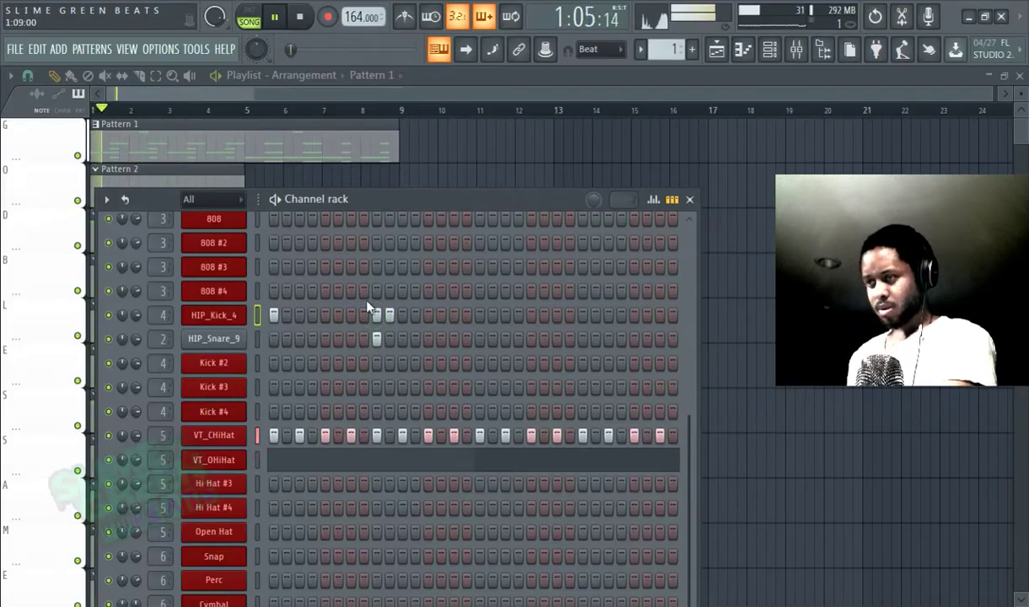
Step: Clear all HIP_Kick_4 and HIP_Snare_9 hits from Pattern 1
click(287, 315)
right_click(273, 315)
right_click(286, 314)
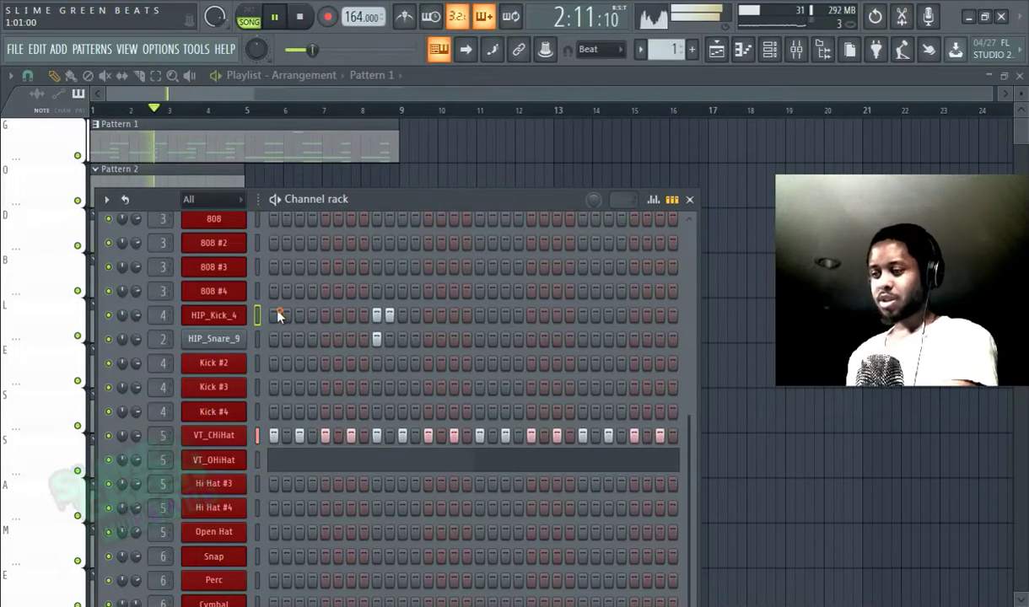
right_click(390, 315)
right_click(377, 340)
right_click(377, 320)
scroll(377, 324, up, 4)
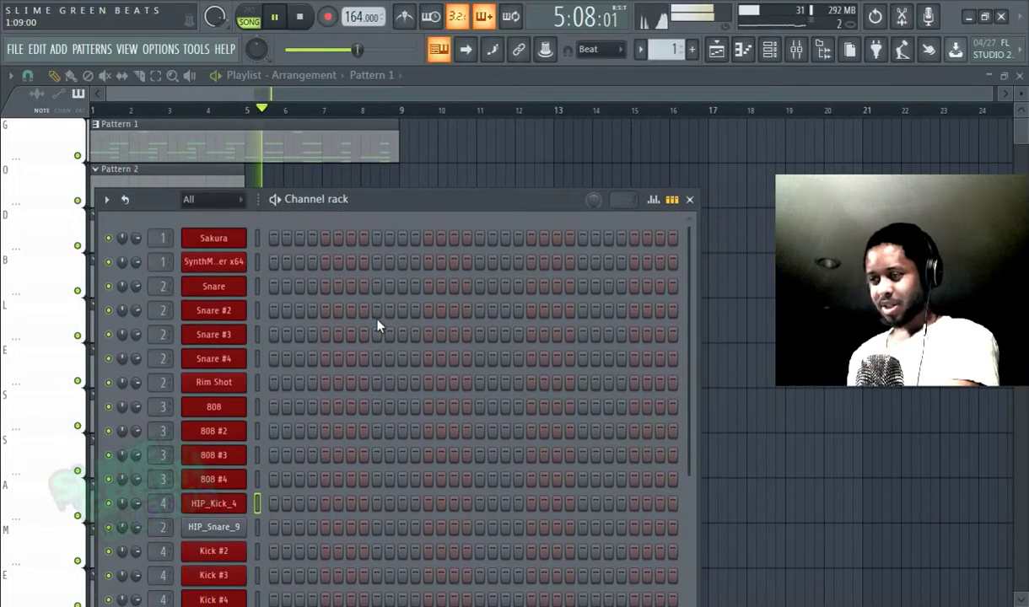
scroll(376, 325, down, 4)
scroll(377, 324, up, 3)
Step: Switch to Pattern 2 and extend its playlist clip to bar 9 to match the Pattern 1 clip
click(574, 80)
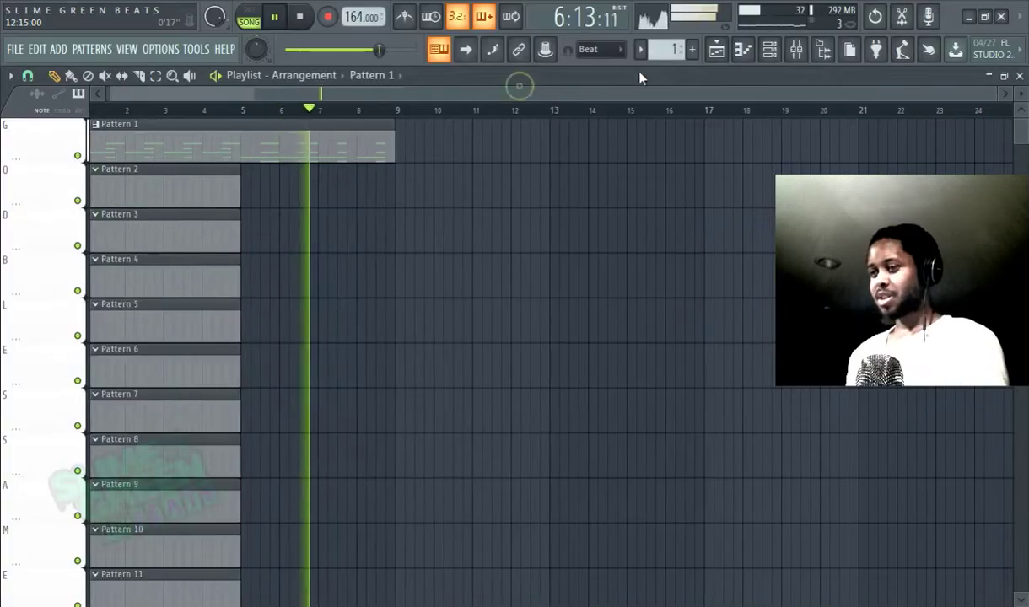
click(709, 51)
click(695, 51)
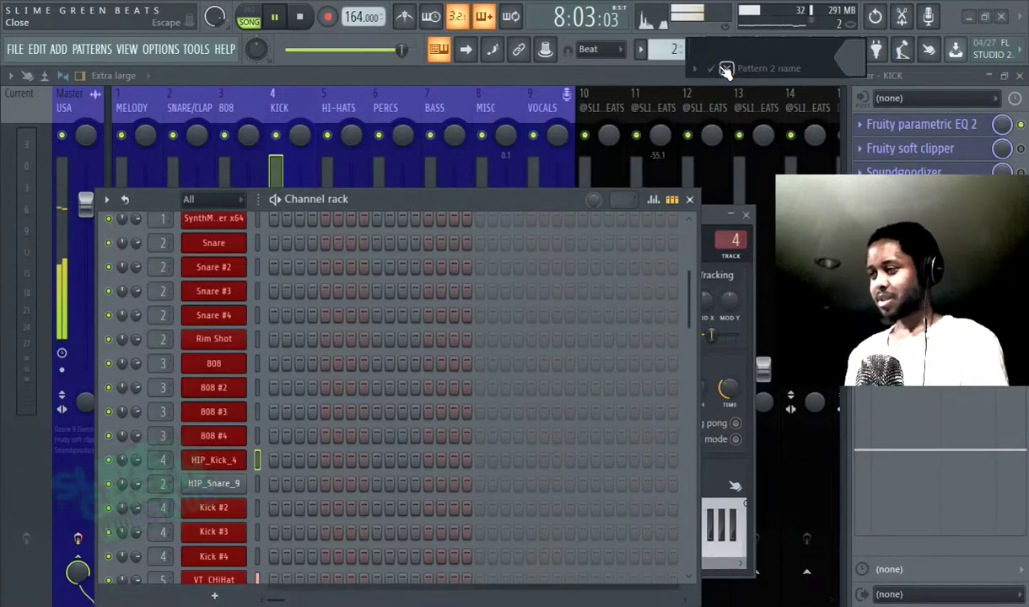
key(F6)
click(715, 50)
click(769, 50)
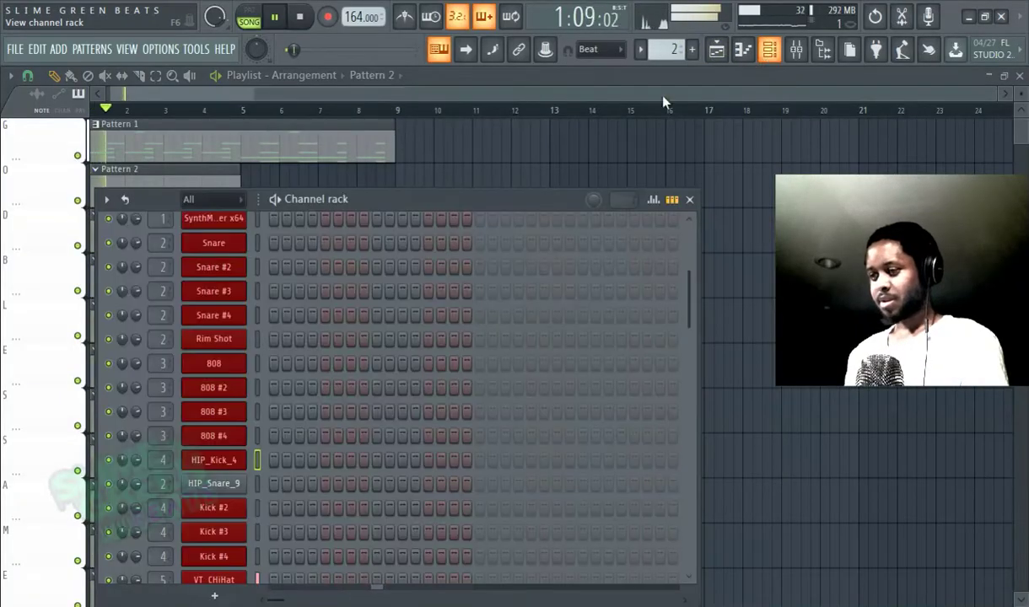
drag(243, 182, 394, 178)
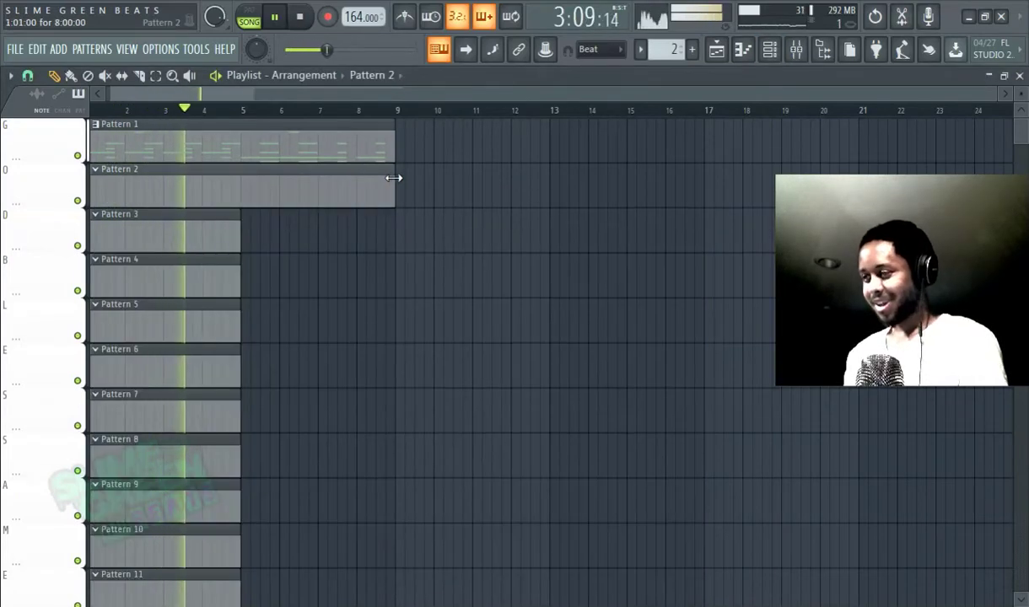
Step: Place a HIP_Kick_4 hit on step 1 and a HIP_Snare_9 hit on step 9 of Pattern 2
click(769, 51)
click(273, 462)
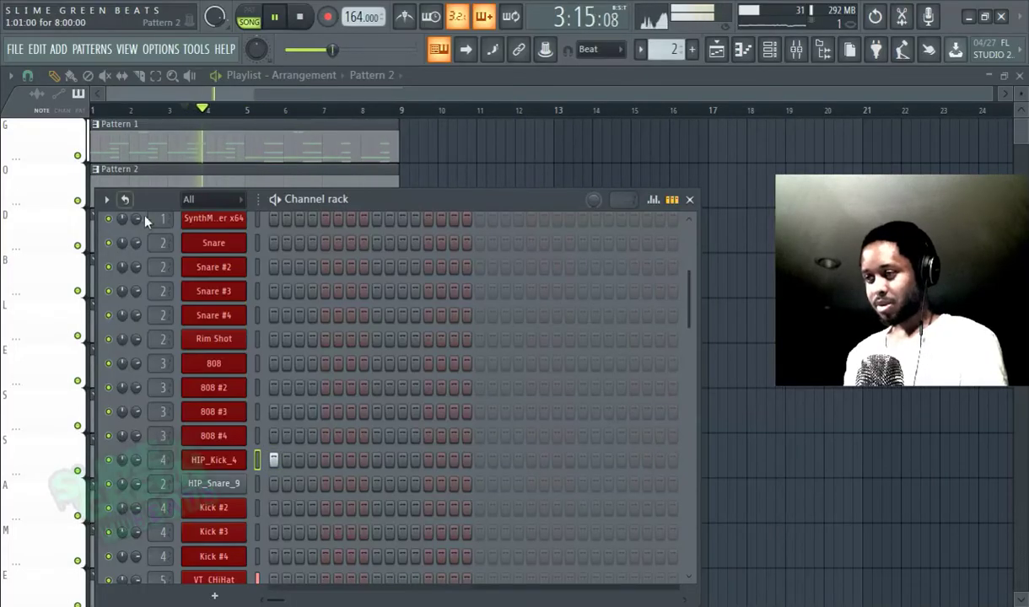
drag(344, 51, 297, 51)
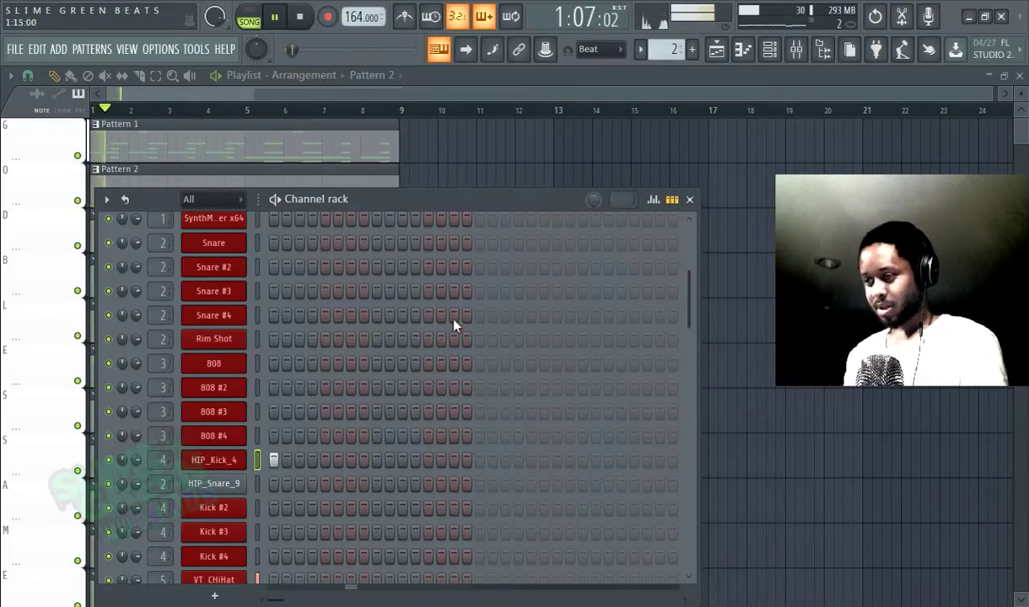
scroll(397, 354, down, 3)
click(376, 339)
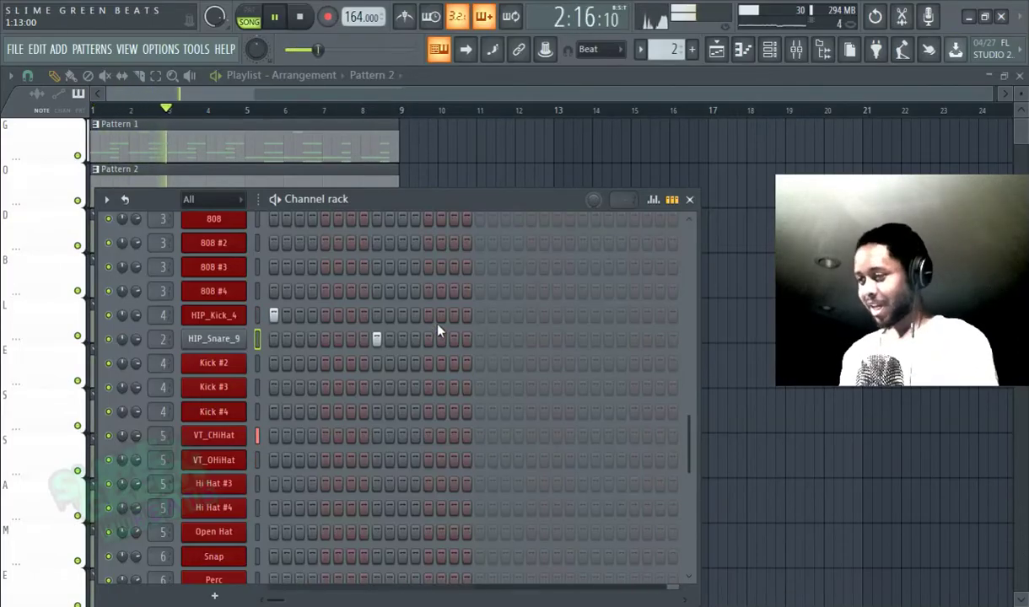
Step: Try extra HIP_Kick_4 hits on different steps between 16 and 21 of Pattern 2, replaying from the start
click(479, 314)
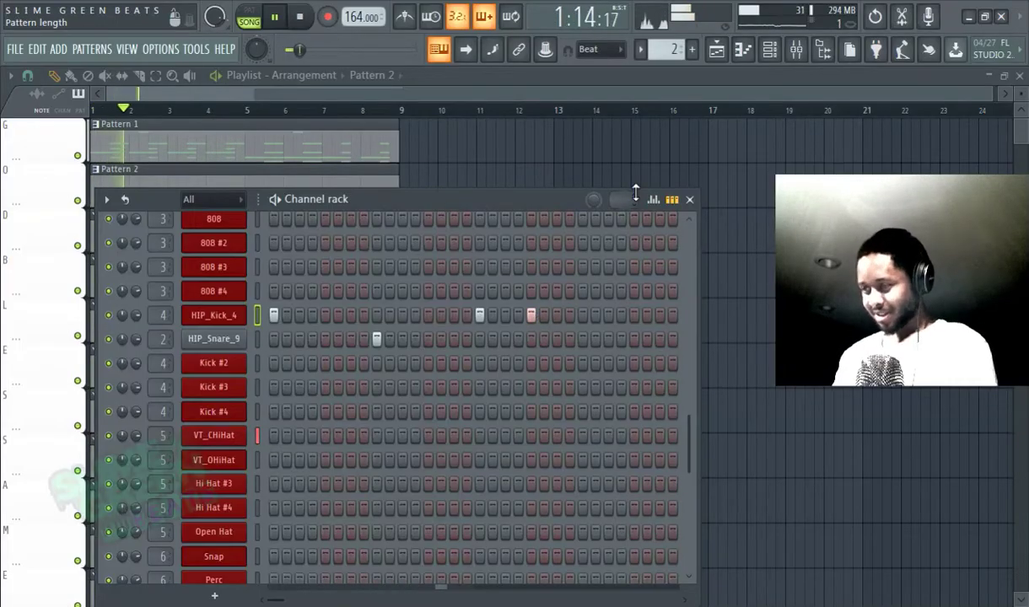
scroll(504, 463, down, 3)
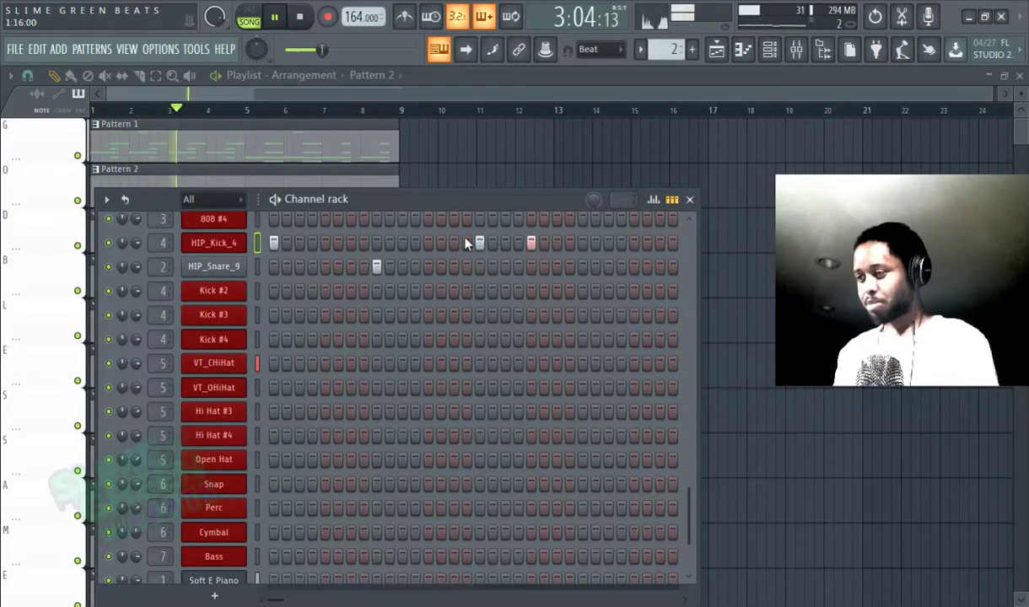
click(505, 243)
click(518, 243)
drag(363, 52, 319, 51)
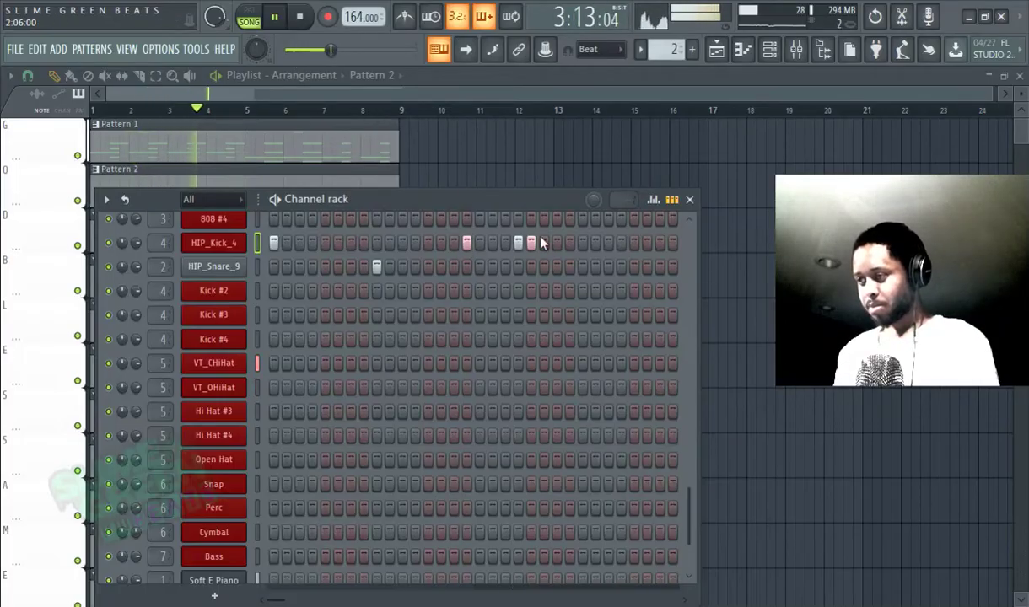
drag(341, 50, 294, 52)
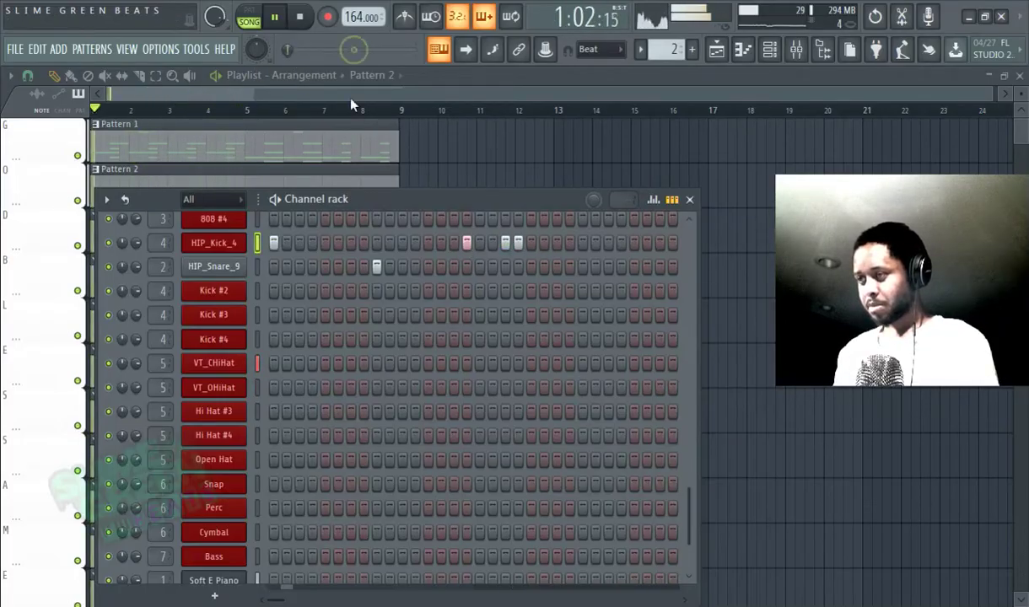
Step: Rearrange the extra HIP_Kick_4 hits in Pattern 2 onto steps 15, 18 and 20 and replay from the start
click(454, 242)
click(518, 243)
click(493, 243)
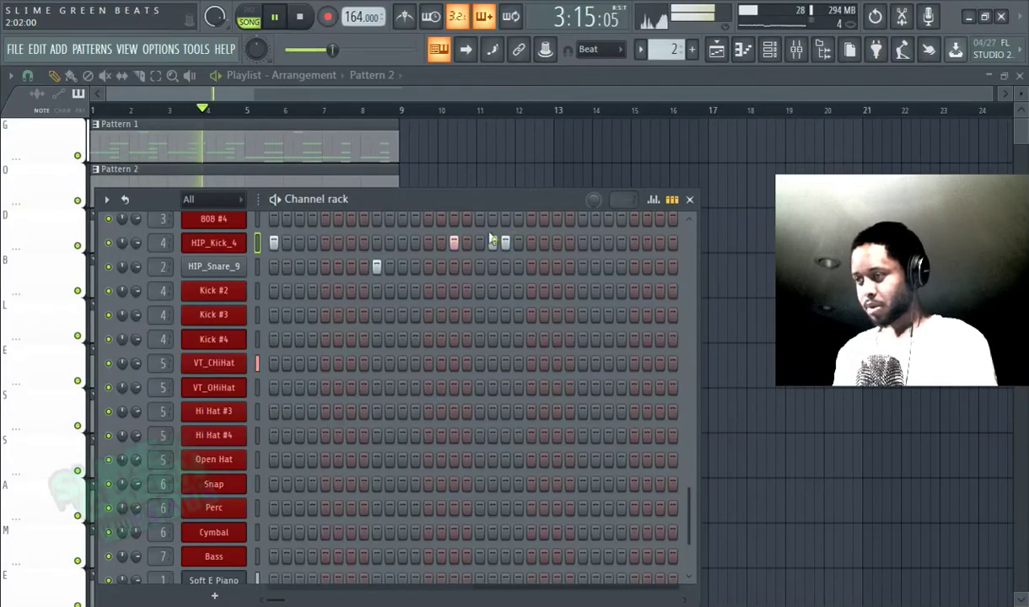
drag(341, 52, 289, 51)
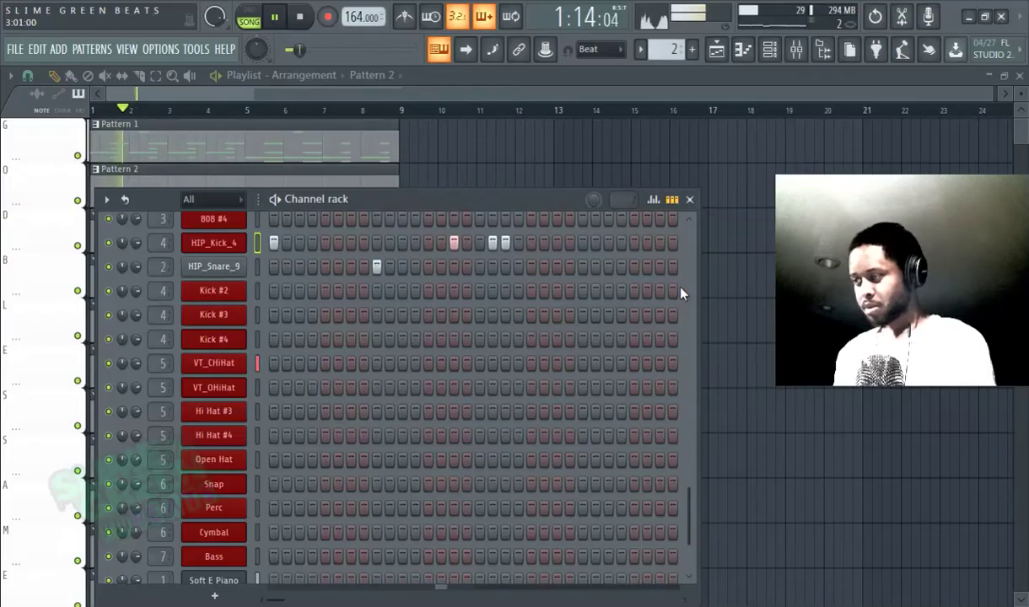
click(518, 243)
drag(337, 51, 291, 53)
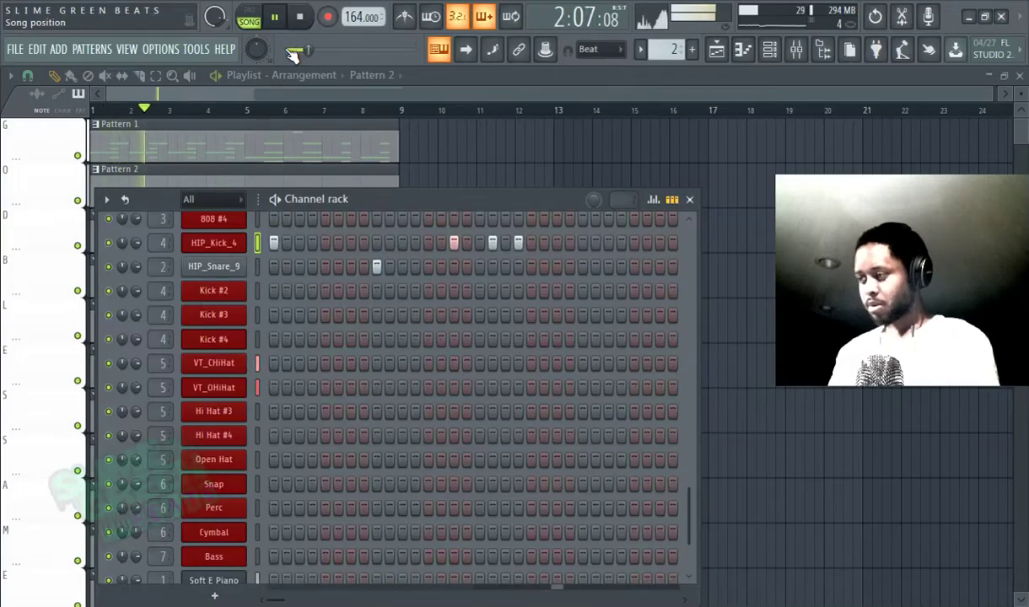
Step: Shift the last two HIP_Kick_4 hits to steps 19 and 21 and add a HIP_Snare_9 hit on step 25
right_click(492, 243)
click(506, 243)
right_click(518, 243)
click(531, 243)
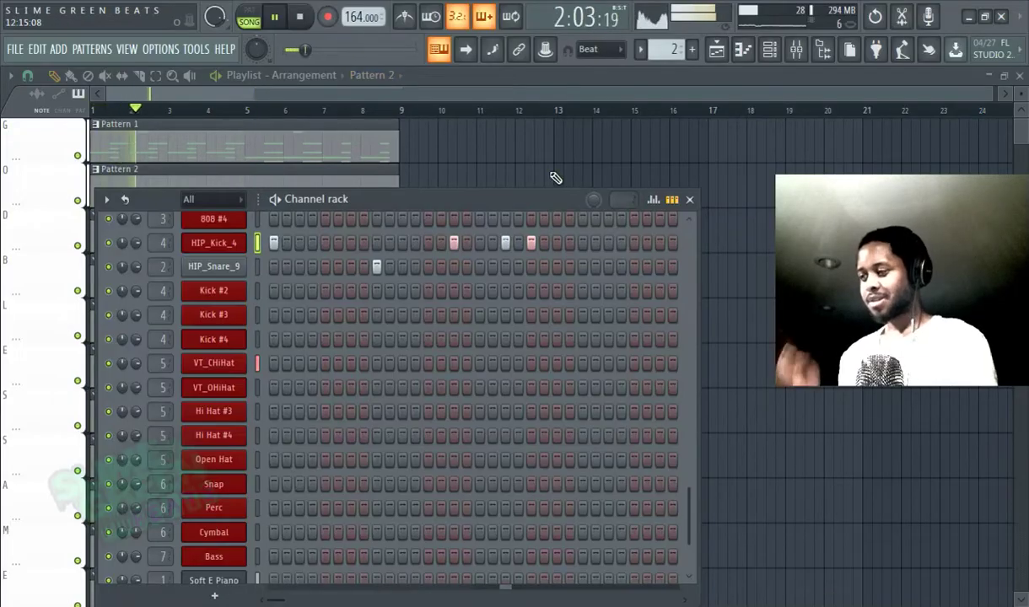
click(582, 267)
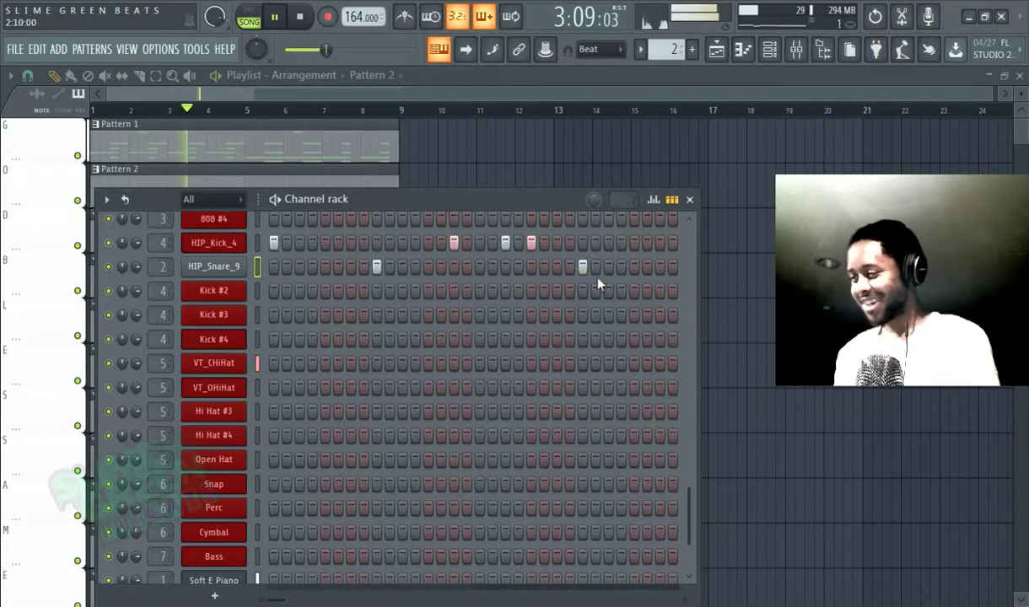
Step: Widen the Channel rack across the playlist to expose more than 32 steps
drag(386, 198, 184, 165)
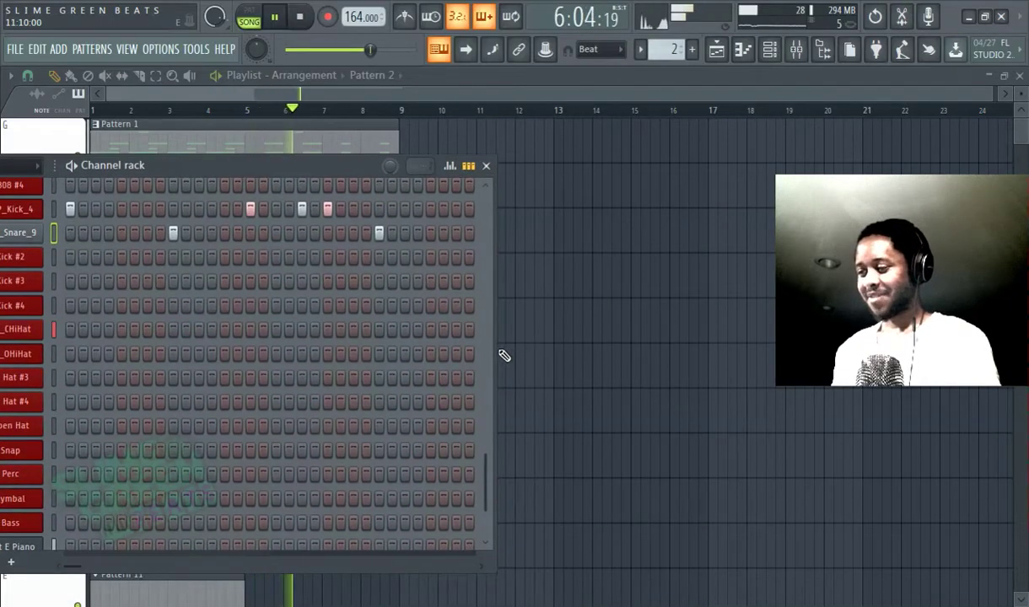
drag(499, 350, 1023, 369)
drag(477, 169, 443, 217)
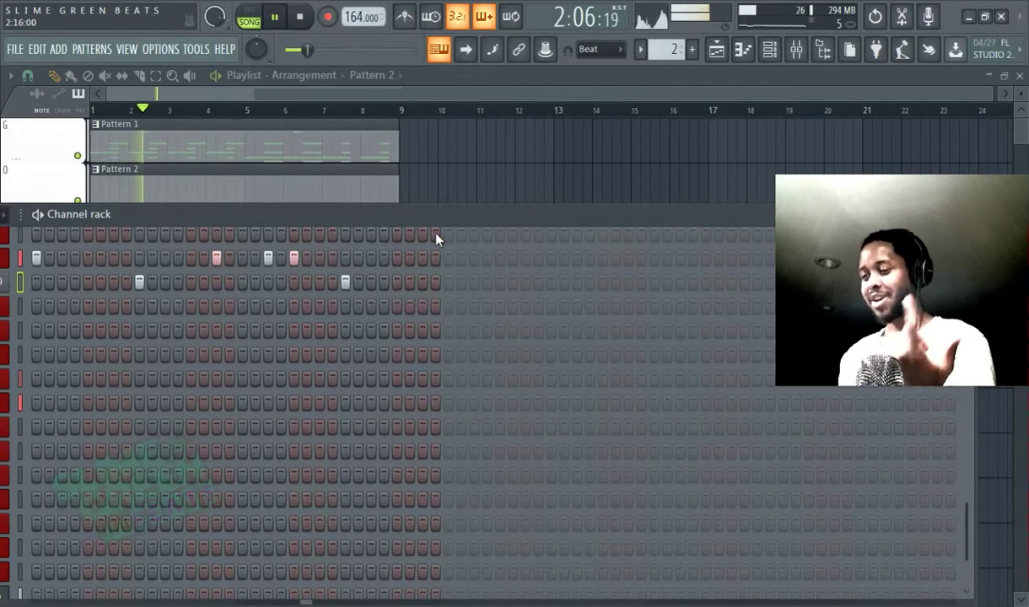
Step: Add a HIP_Kick_4 hit on step 33 and a HIP_Snare_9 hit on step 41 of Pattern 2
click(448, 259)
click(551, 282)
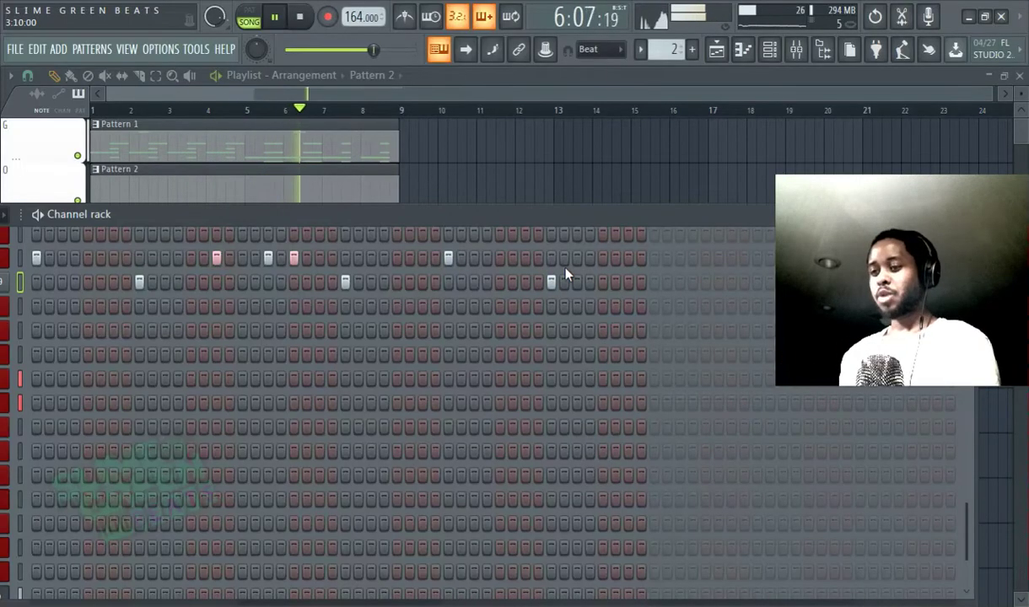
drag(416, 218, 477, 194)
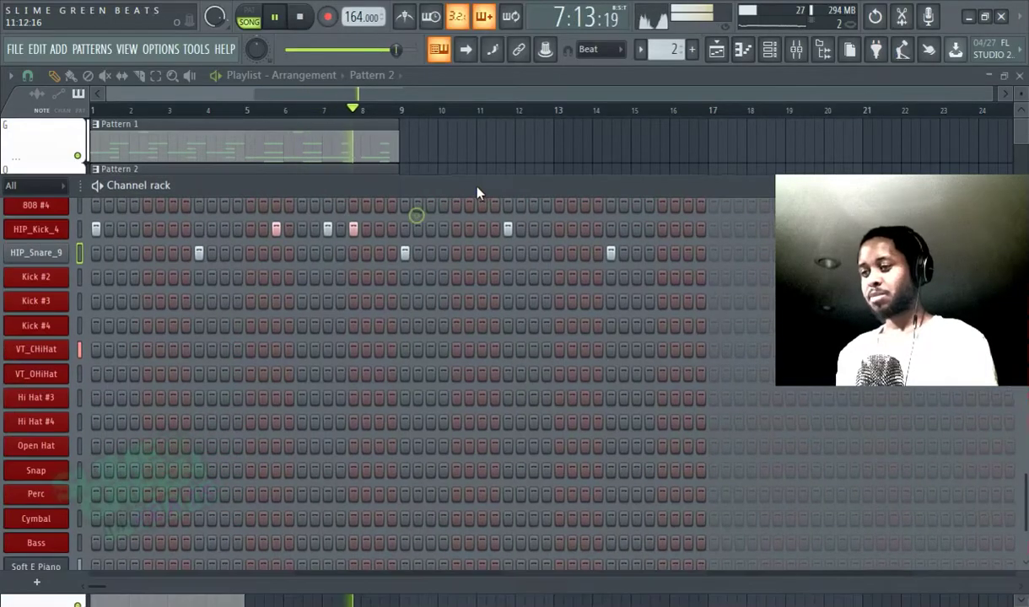
scroll(329, 300, up, 5)
scroll(338, 299, down, 5)
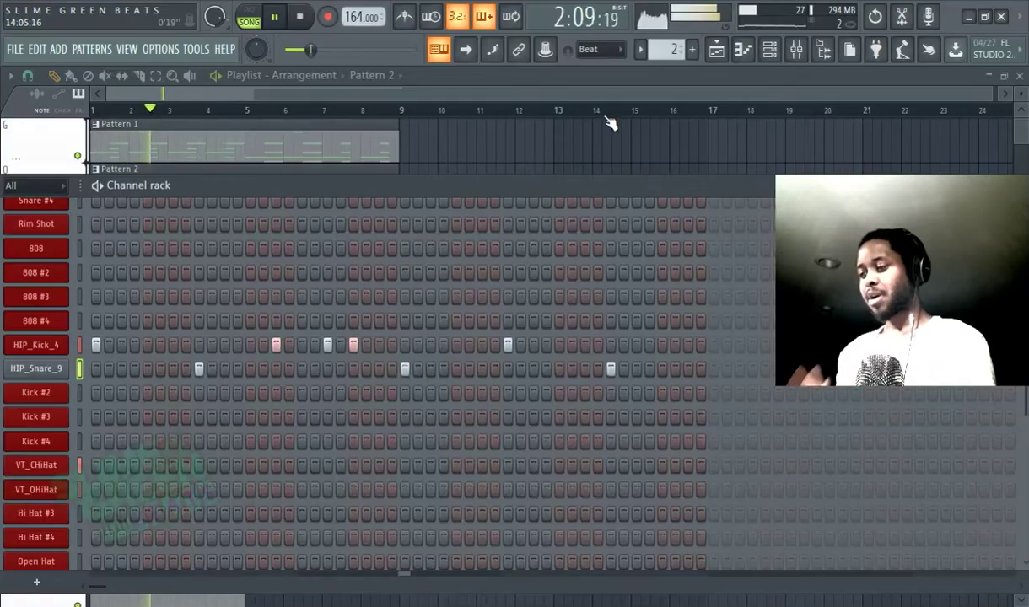
Step: Add a HIP_Kick_4 hit on step 47 of Pattern 2 and shift the Channel rack to reach the following steps
click(700, 344)
right_click(701, 344)
click(688, 344)
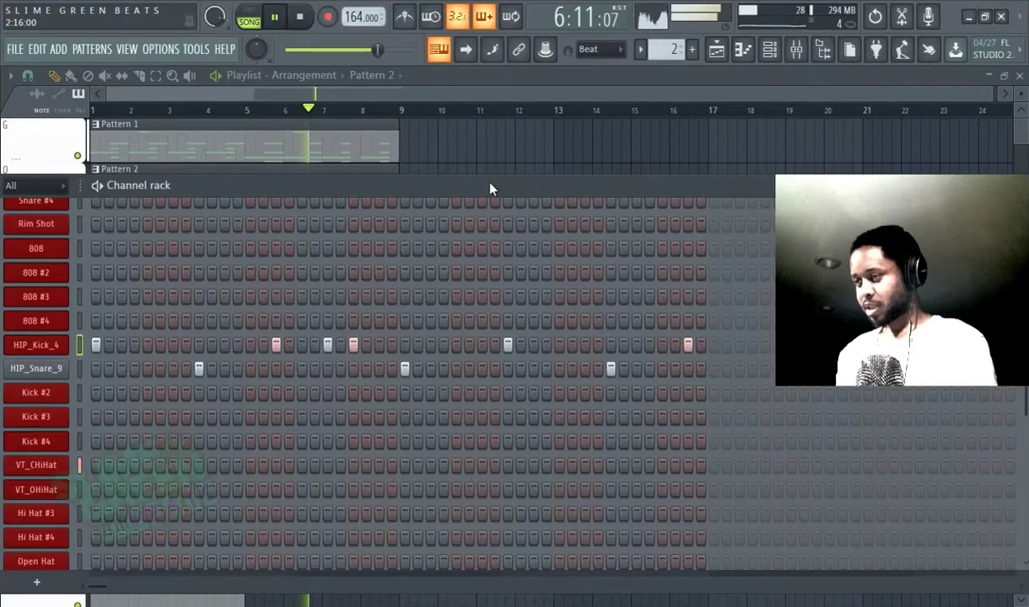
drag(489, 188, 379, 152)
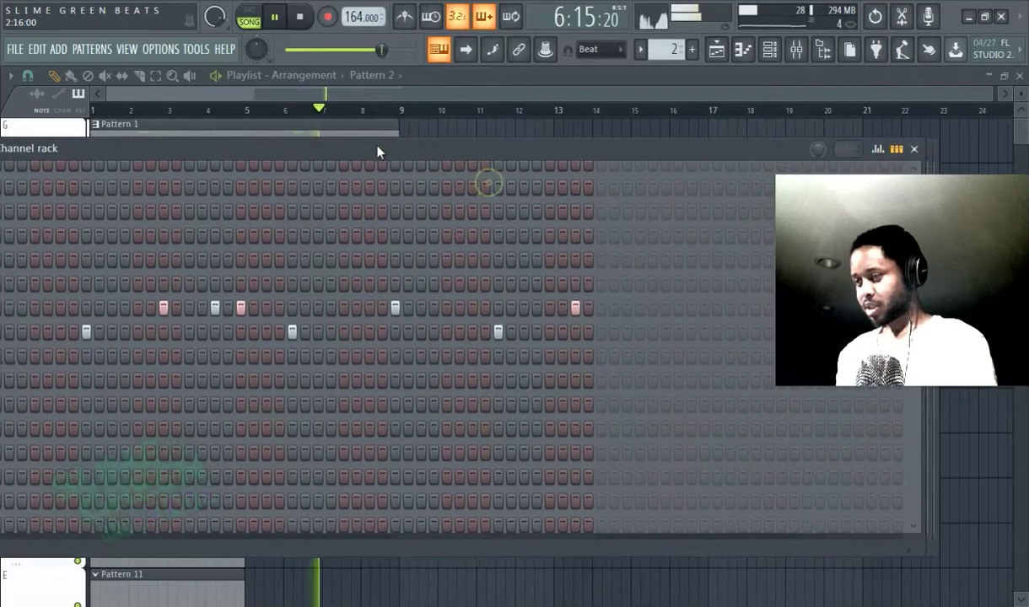
Step: Add HIP_Kick_4 hits on steps 51 and 53 and HIP_Snare_9 hits on steps 57, 60 and 61 of Pattern 2
click(626, 308)
click(653, 308)
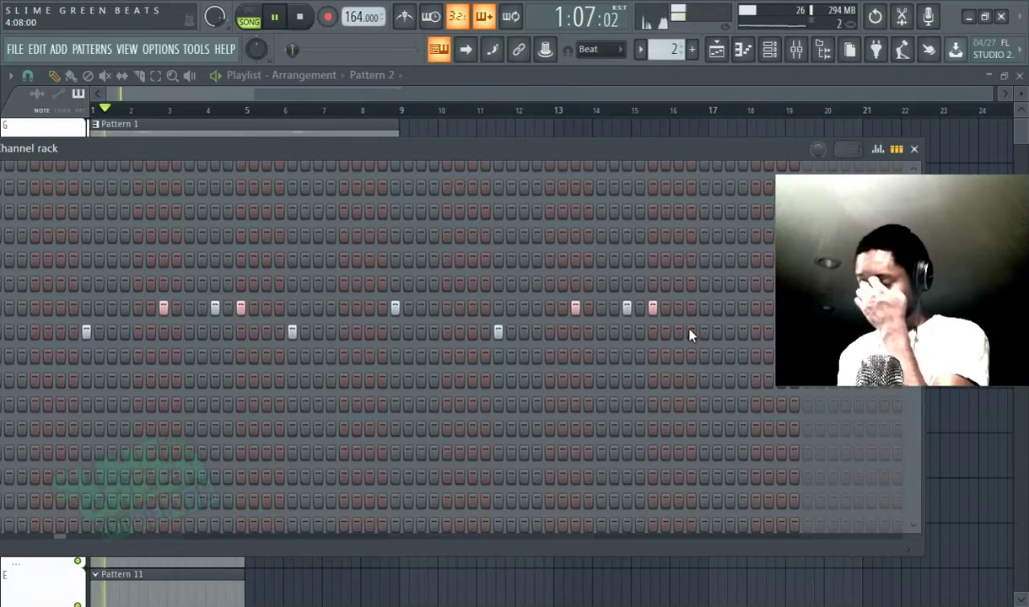
click(704, 333)
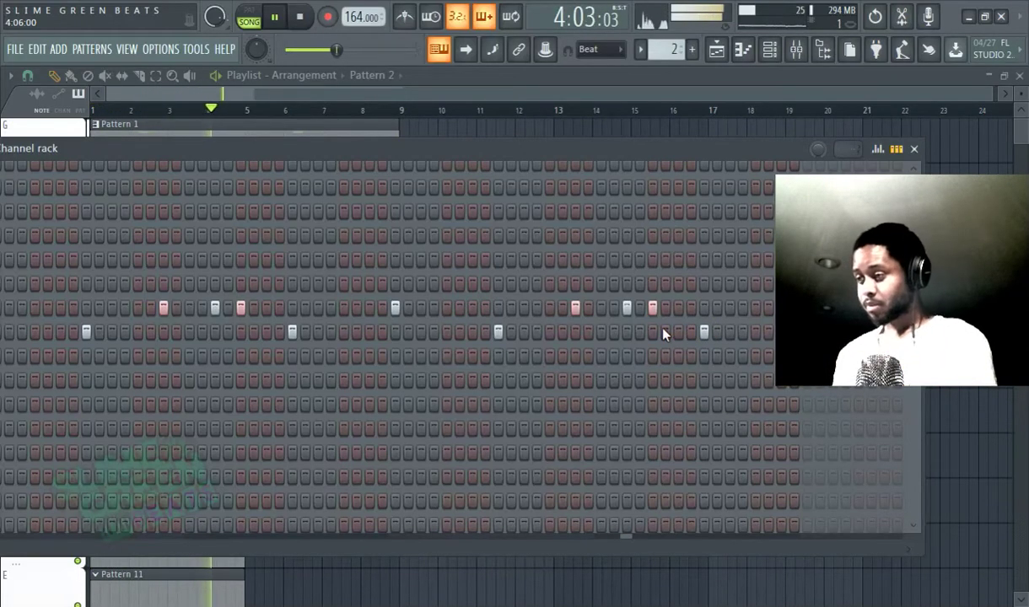
click(743, 332)
click(755, 332)
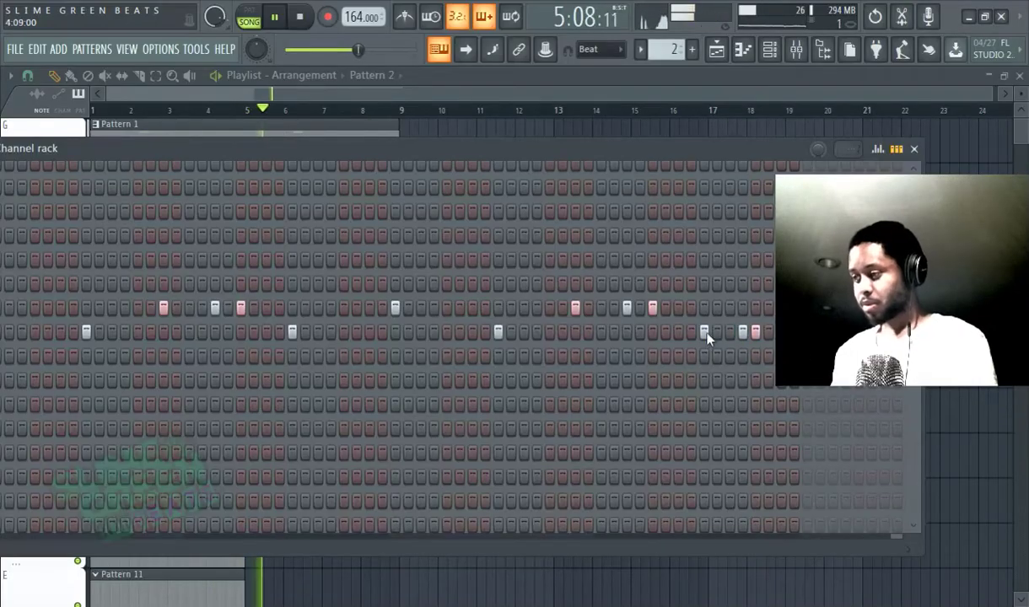
Step: Shorten the Pattern 2 clip in the playlist to four bars and duplicate it directly after, so the copy starts at bar 5
click(274, 103)
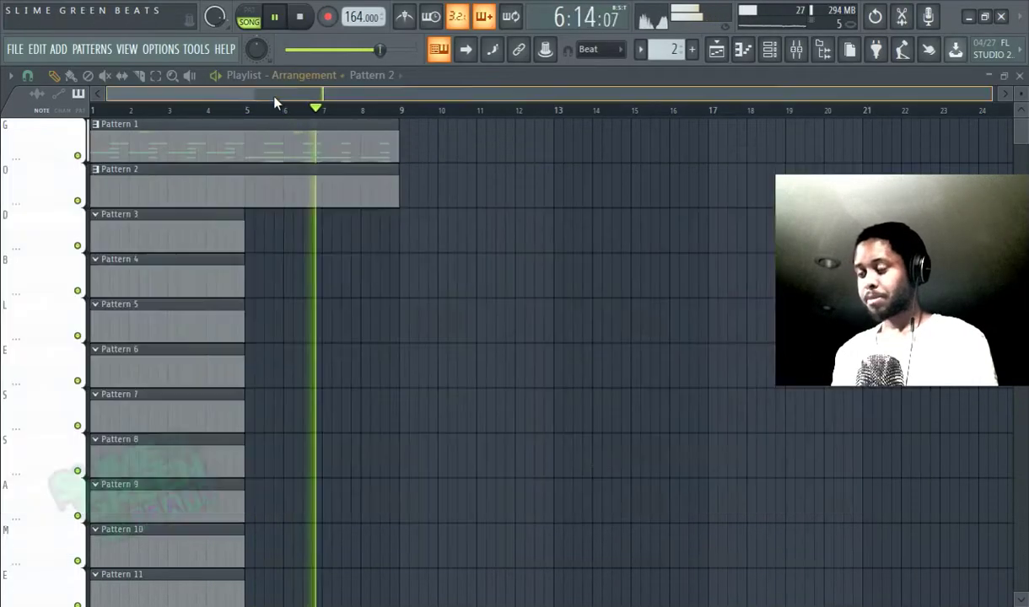
drag(396, 188, 248, 193)
click(220, 190)
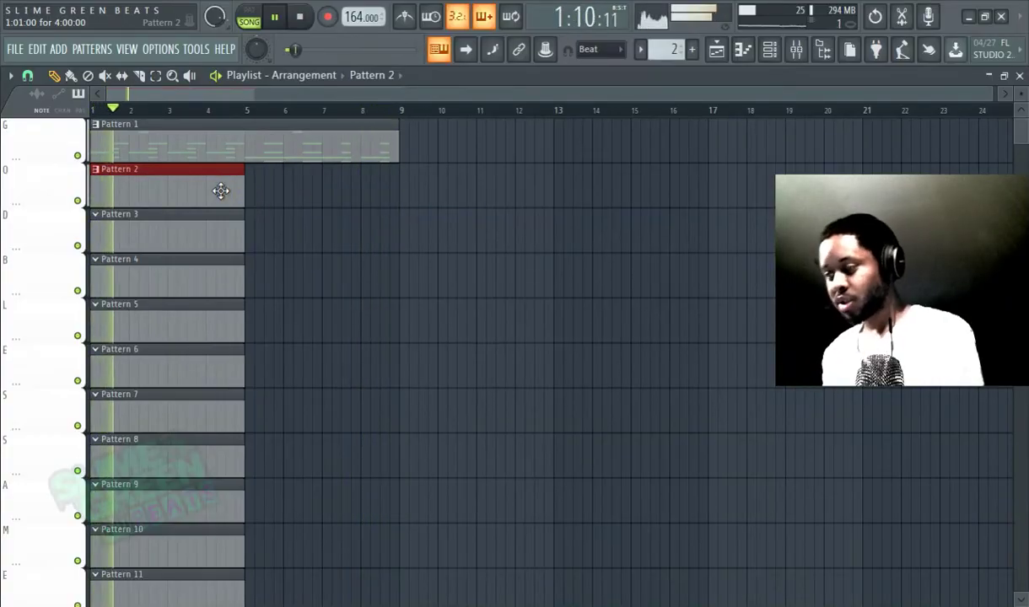
key(ctrl+b)
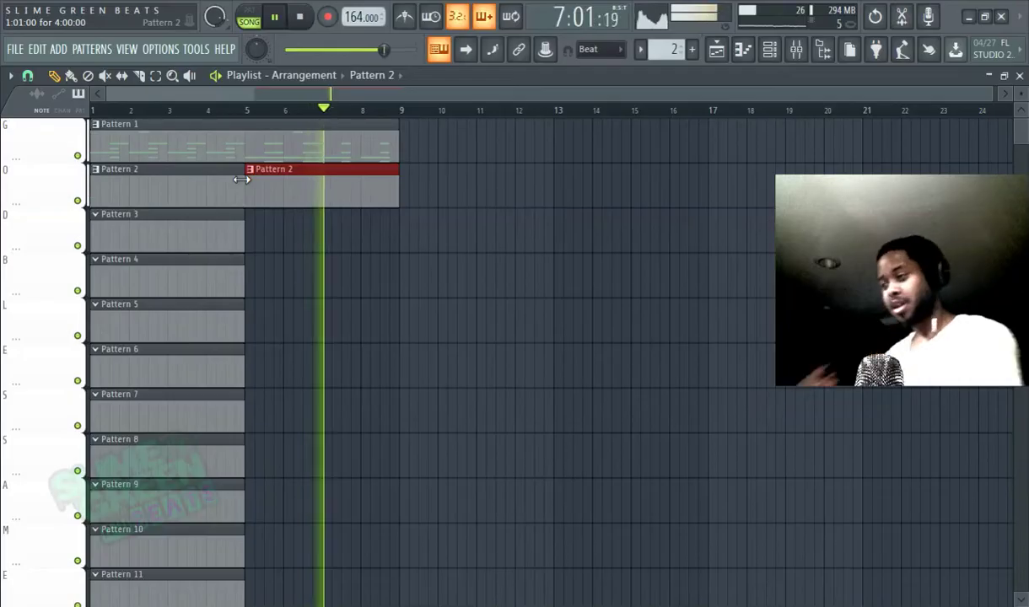
Step: Pause the song and return the song position to the start of bar 1
click(275, 18)
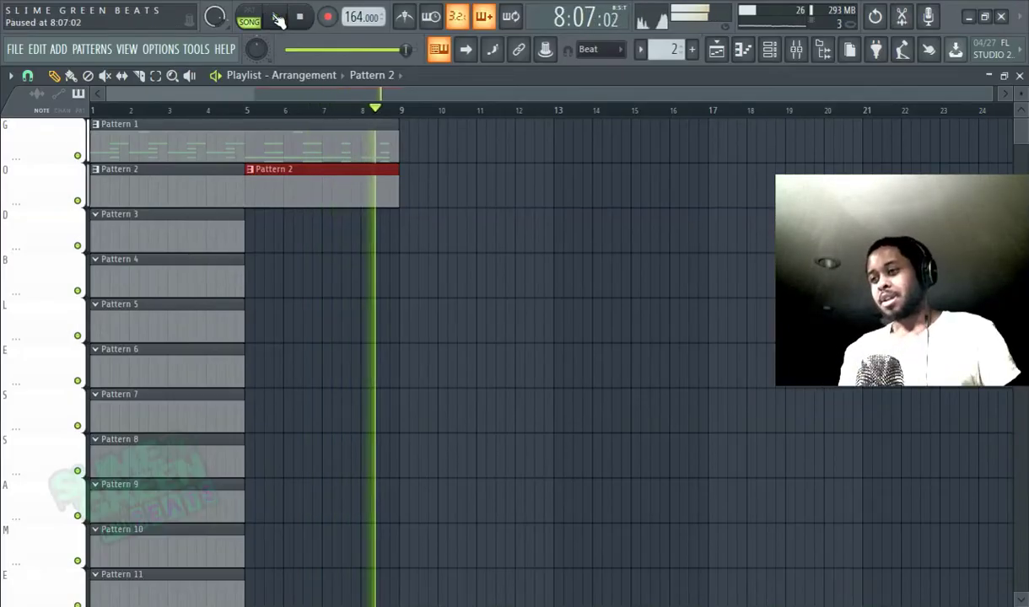
drag(403, 51, 287, 51)
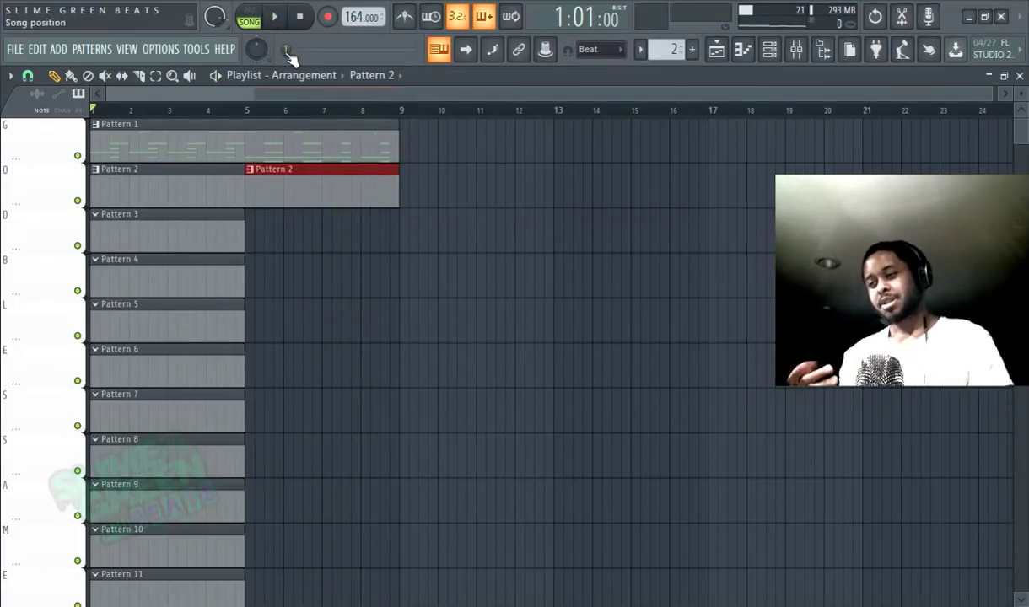